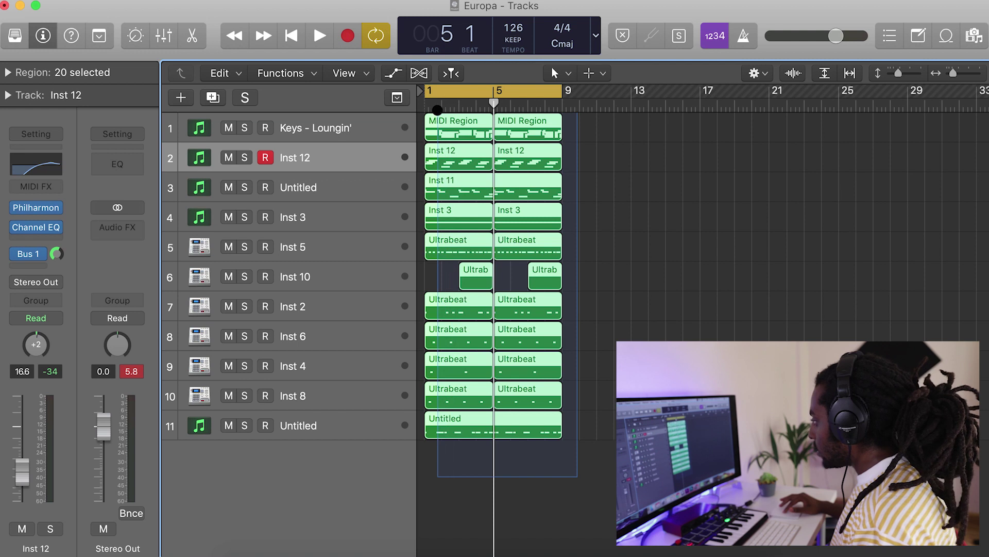
Select all regions of the eight-bar loop and repeat them six times, filling the arrangement up to bar 57
{"action": "left_click_drag", "start_coordinate": [437, 110], "coordinate": [437, 109]}
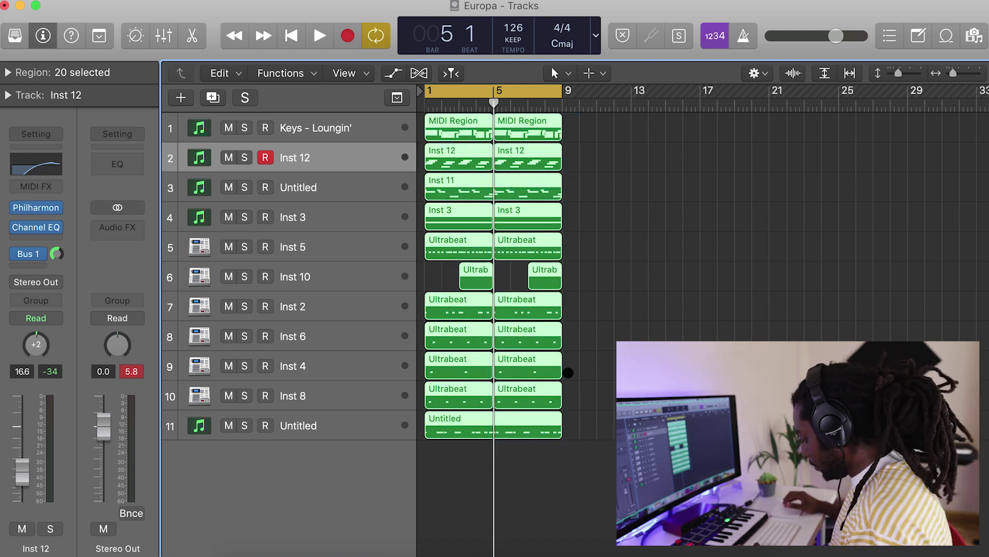
{"action": "key", "text": "super+r"}
{"action": "key", "text": "super+r"}
{"action": "key", "text": "super+r"}
{"action": "key", "text": "super+r"}
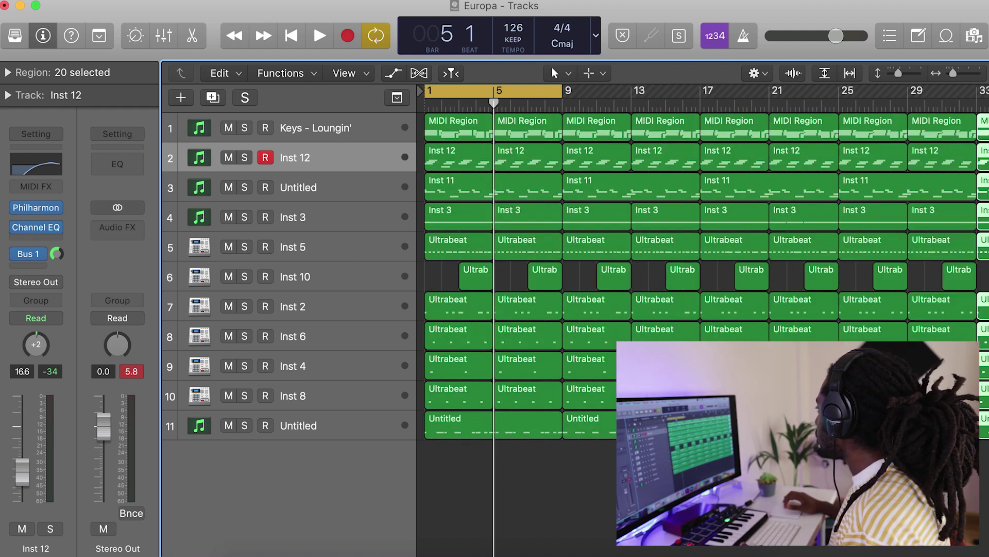
{"action": "key", "text": "super+r"}
{"action": "key", "text": "super+Left"}
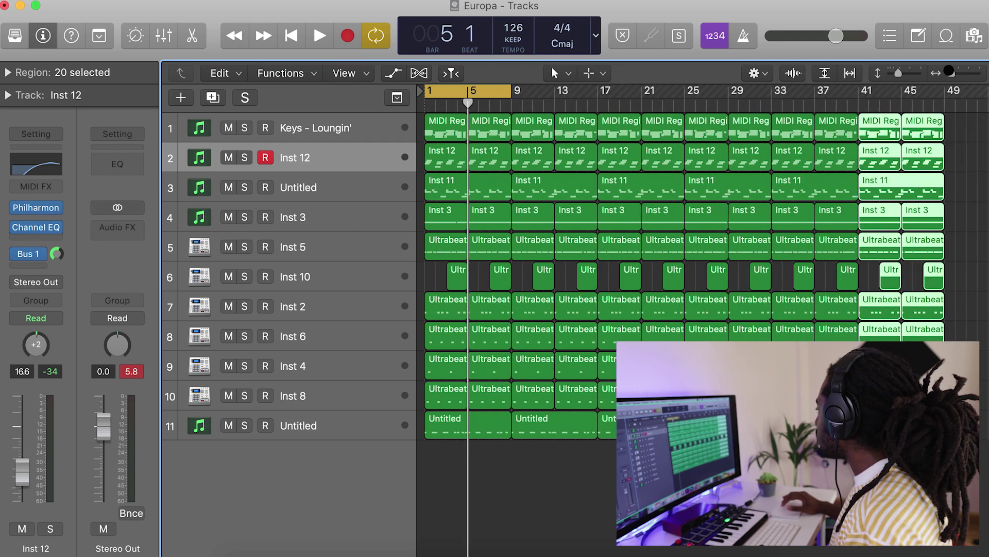
{"action": "key", "text": "super+r"}
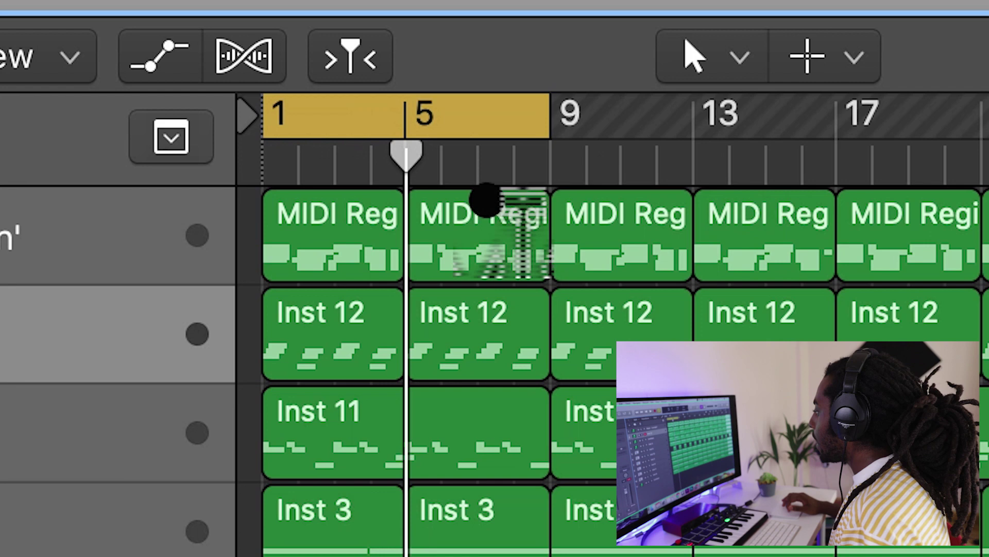
Delete the regions of every track except the Keys track in bars 1–8 and play the intro
{"action": "left_click_drag", "start_coordinate": [490, 551], "coordinate": [347, 318]}
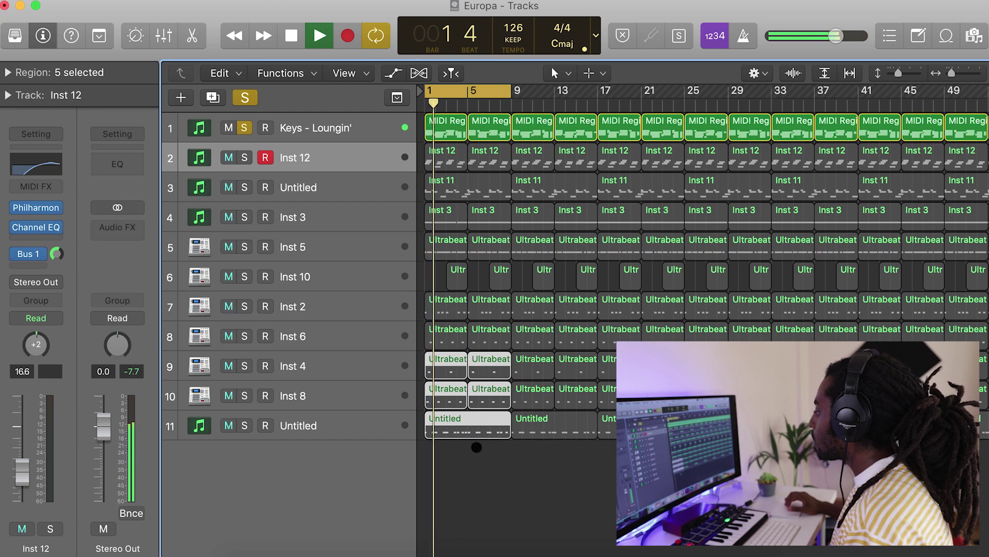
{"action": "key", "text": "space"}
{"action": "left_click_drag", "start_coordinate": [494, 460], "coordinate": [454, 145]}
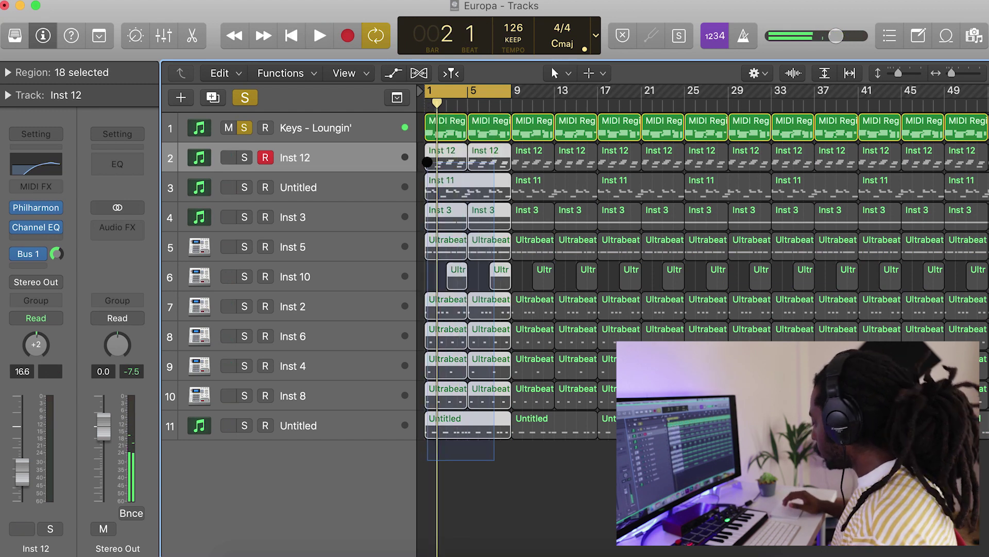
{"action": "key", "text": "Delete"}
{"action": "key", "text": "space"}
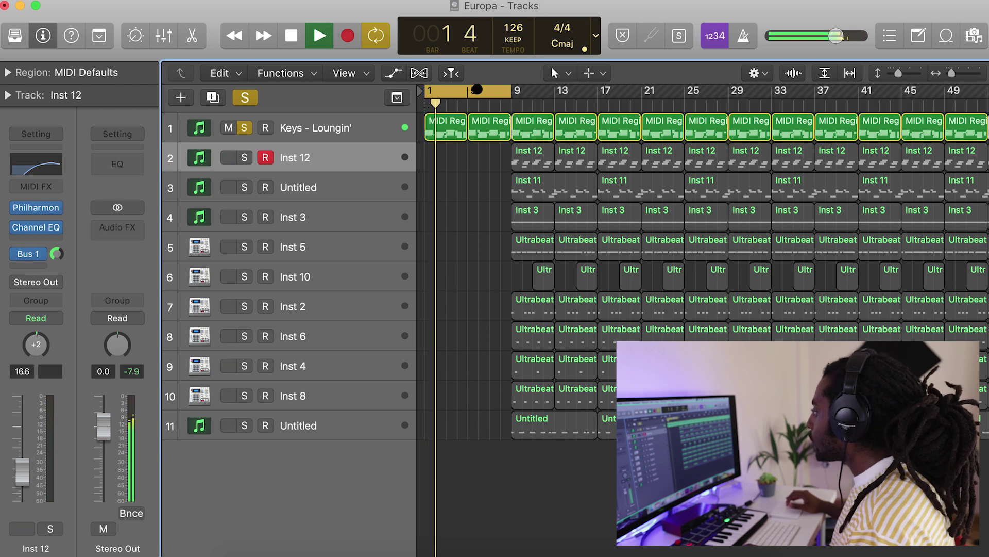
Move the cycle range to bars 9–17 and play that section
{"action": "key", "text": "space"}
{"action": "left_click_drag", "start_coordinate": [477, 90], "coordinate": [411, 70]}
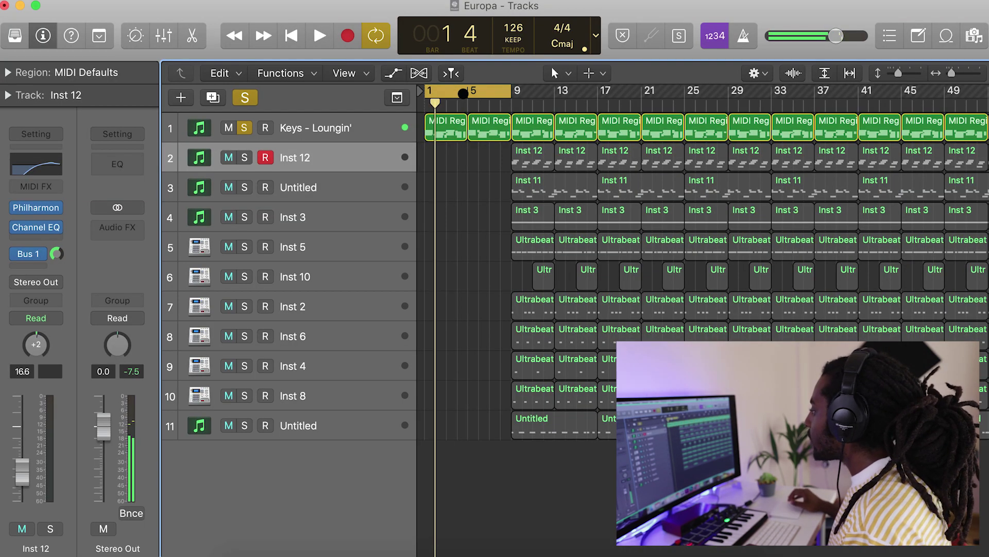
{"action": "left_click_drag", "start_coordinate": [468, 93], "coordinate": [548, 99]}
{"action": "key", "text": "space"}
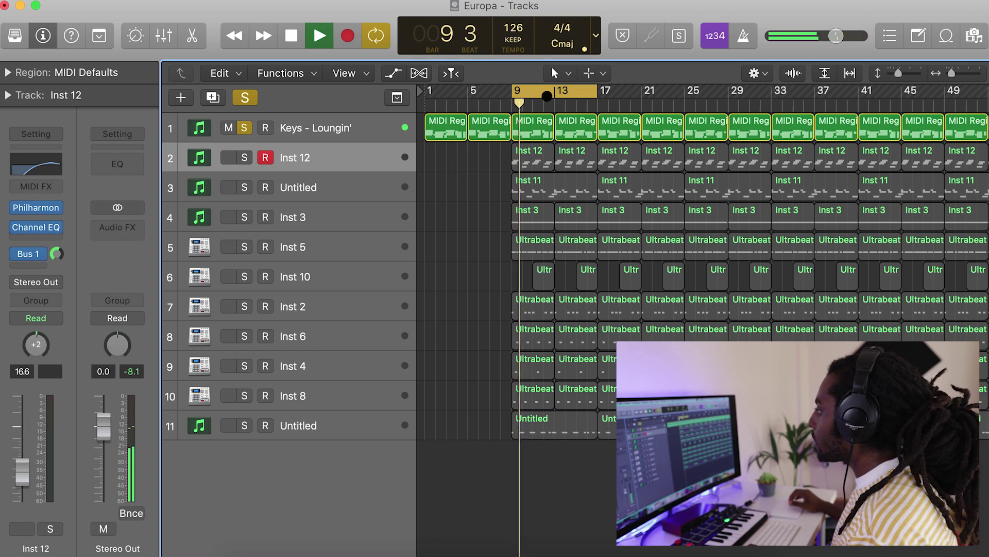
{"action": "key", "text": "space"}
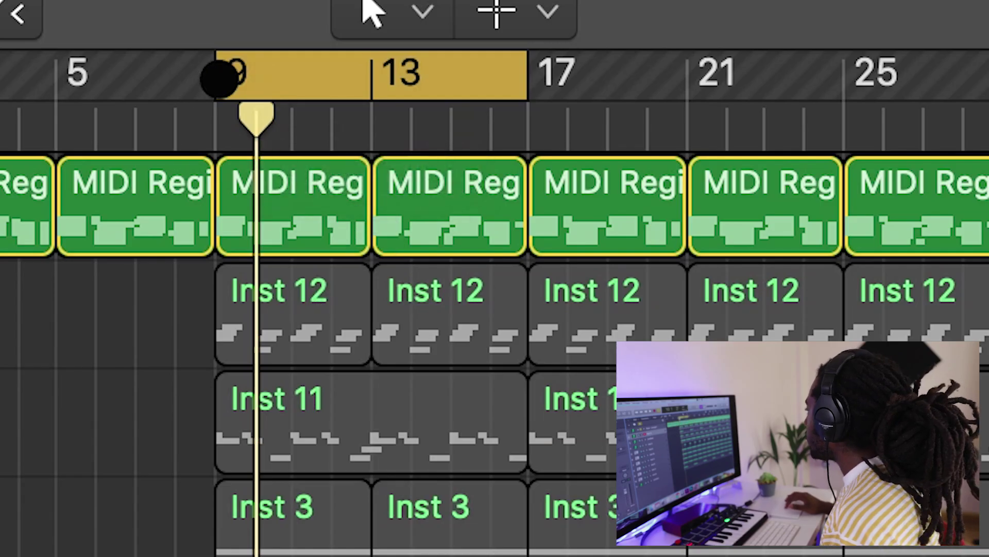
{"action": "left_click_drag", "start_coordinate": [514, 90], "coordinate": [828, 137]}
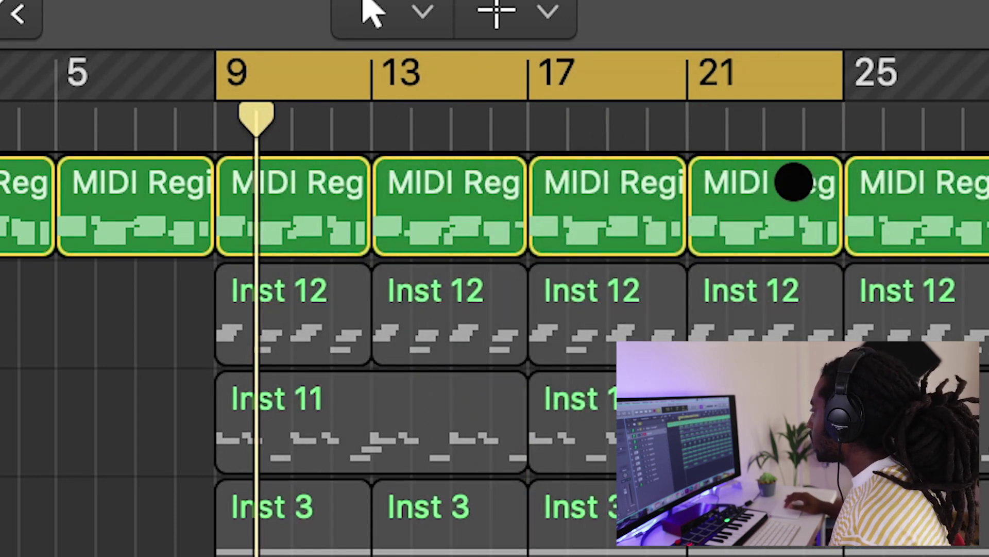
{"action": "left_click_drag", "start_coordinate": [835, 84], "coordinate": [522, 78]}
{"action": "mouse_move", "coordinate": [384, 76]}
{"action": "left_mouse_down"}
{"action": "mouse_move", "coordinate": [700, 100]}
{"action": "mouse_move", "coordinate": [366, 72]}
{"action": "left_mouse_up"}
Turn off solo on the Keys track and play the cycle range with all tracks sounding
{"action": "left_click", "coordinate": [245, 127]}
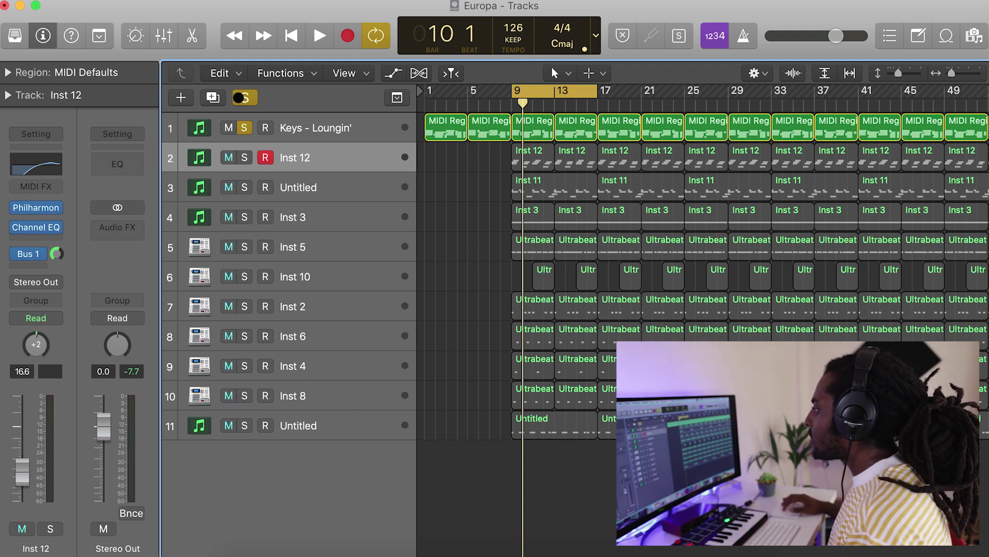
{"action": "left_click", "coordinate": [244, 128]}
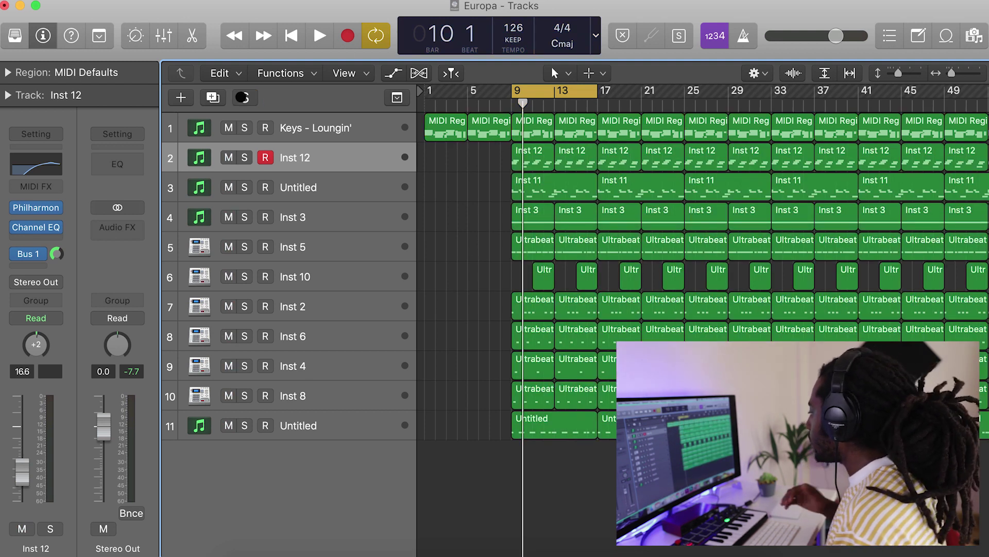
{"action": "key", "text": "space"}
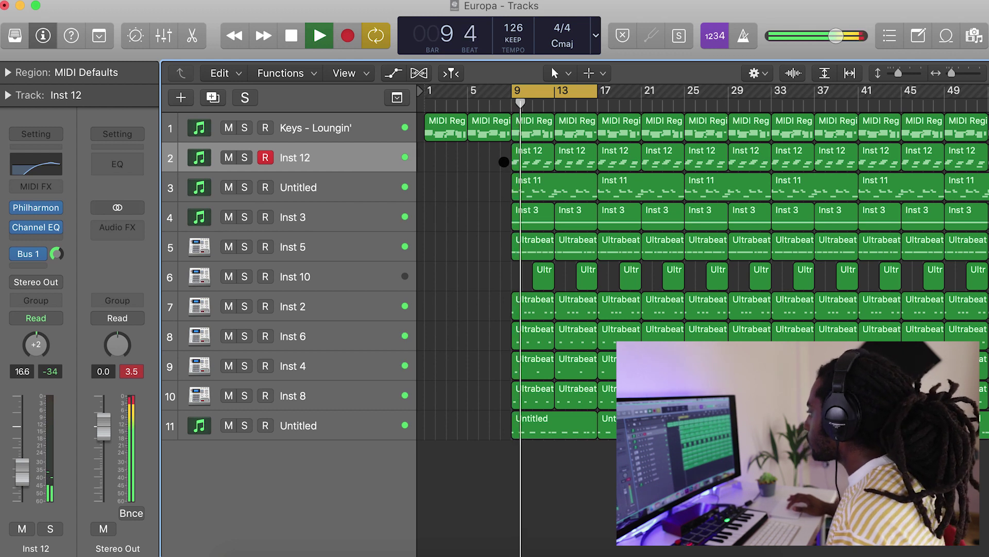
Delete the Inst 12, Inst 11 and Inst 4 track regions between bars 9 and 17
{"action": "left_click_drag", "start_coordinate": [500, 161], "coordinate": [561, 163]}
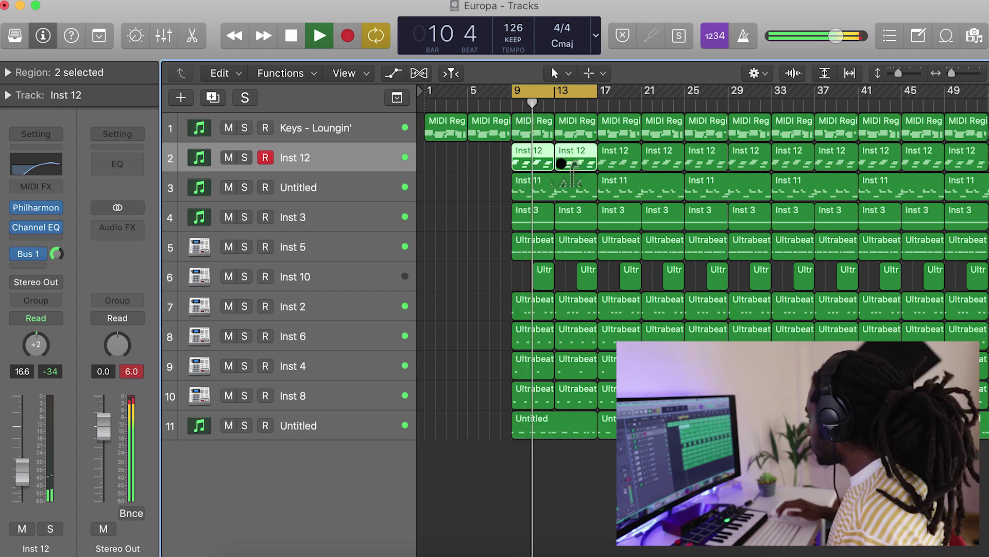
{"action": "key", "text": "Delete"}
{"action": "left_click_drag", "start_coordinate": [454, 176], "coordinate": [563, 220]}
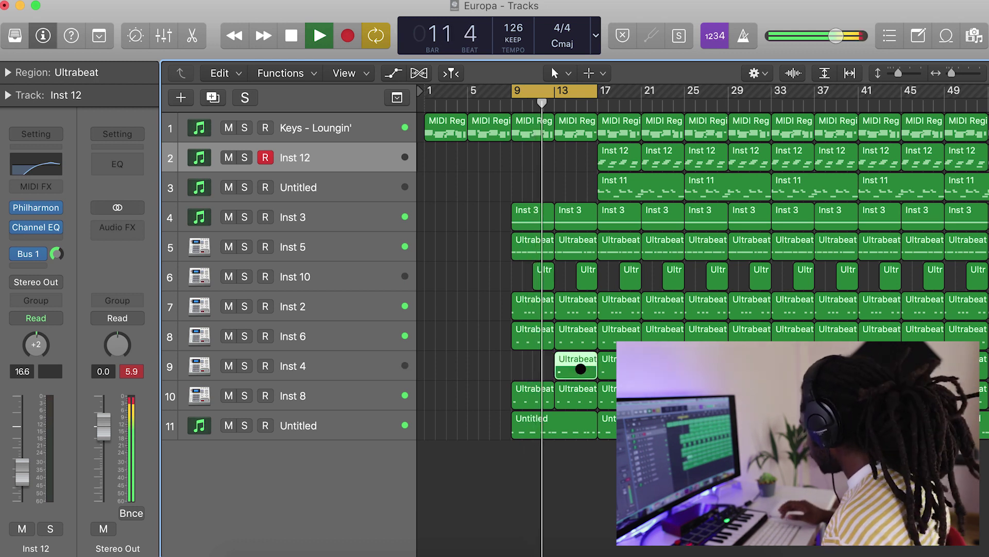
Move the cycle range to bars 17–25 and delete the two Inst 12 regions inside it
{"action": "left_click_drag", "start_coordinate": [570, 96], "coordinate": [657, 96]}
{"action": "scroll", "coordinate": [612, 142], "scroll_direction": "right", "scroll_amount": 3}
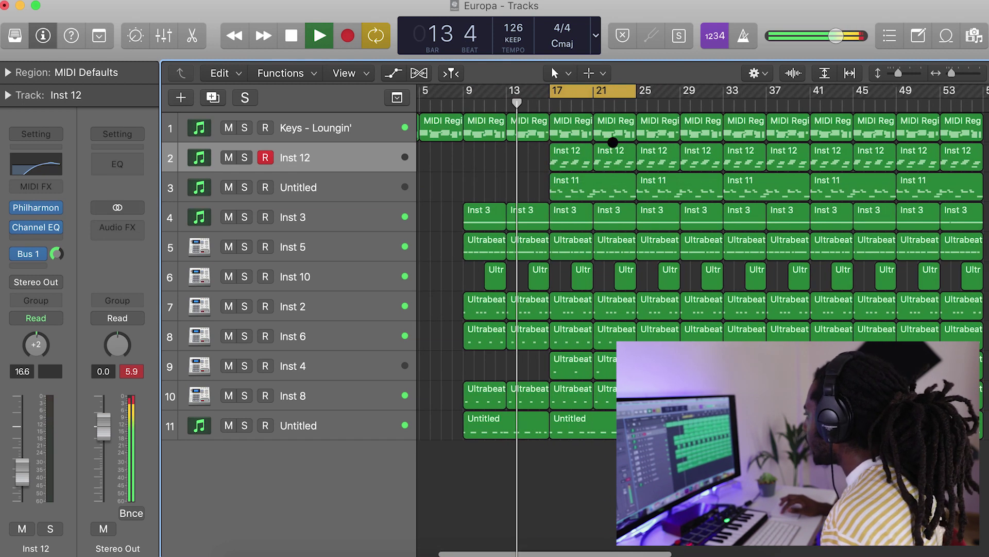
{"action": "left_click", "coordinate": [550, 182]}
{"action": "left_click_drag", "start_coordinate": [532, 149], "coordinate": [608, 158]}
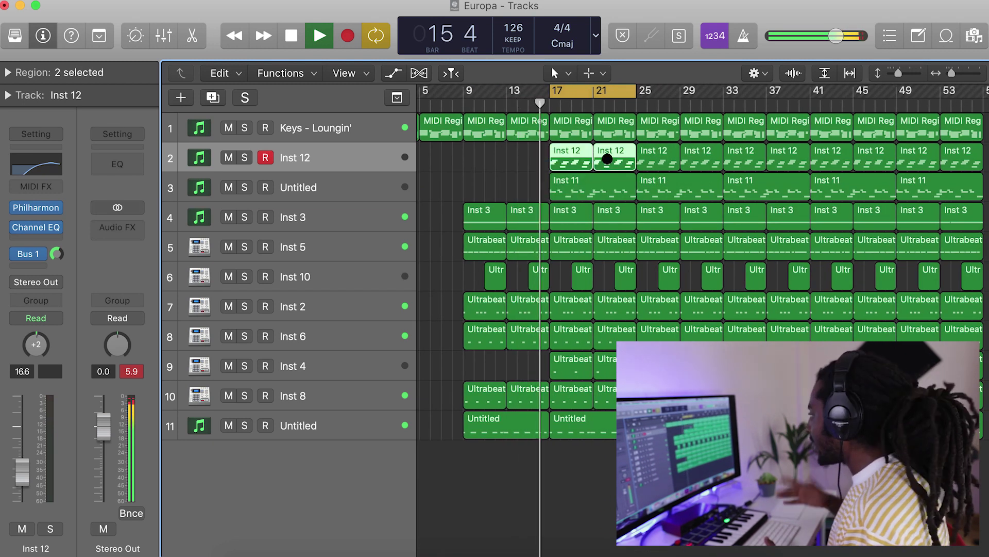
{"action": "key", "text": "Delete"}
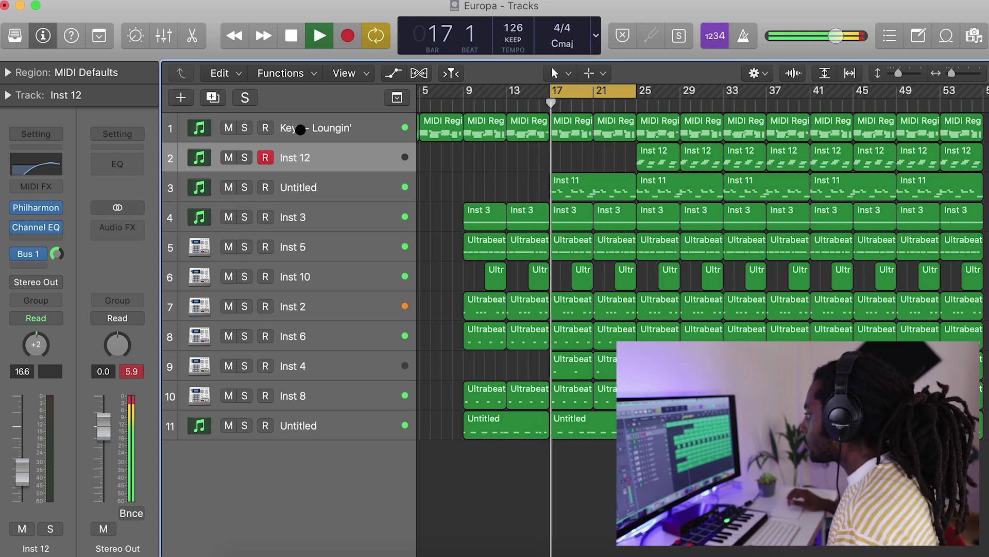
Select track 3 with the Inst 11 region and listen to it in bars 17–25
{"action": "left_click", "coordinate": [331, 190]}
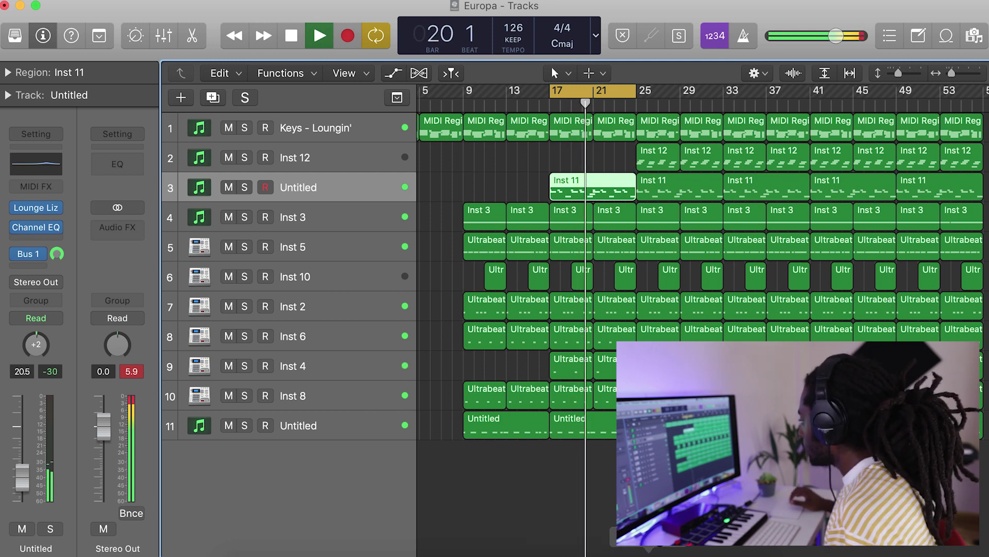
{"action": "left_click", "coordinate": [634, 540]}
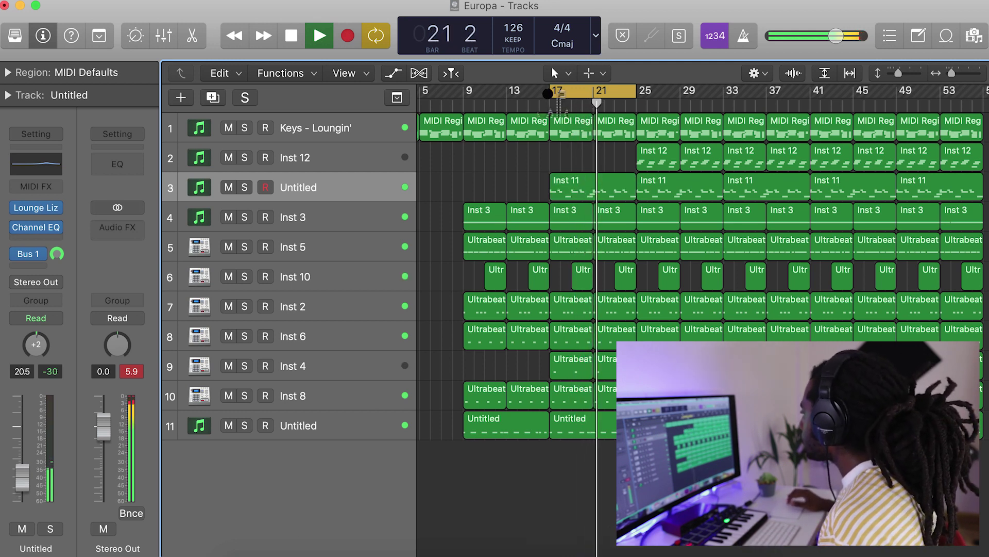
{"action": "key", "text": "space"}
Move the cycle range to bars 25–33
{"action": "left_click_drag", "start_coordinate": [548, 94], "coordinate": [458, 90]}
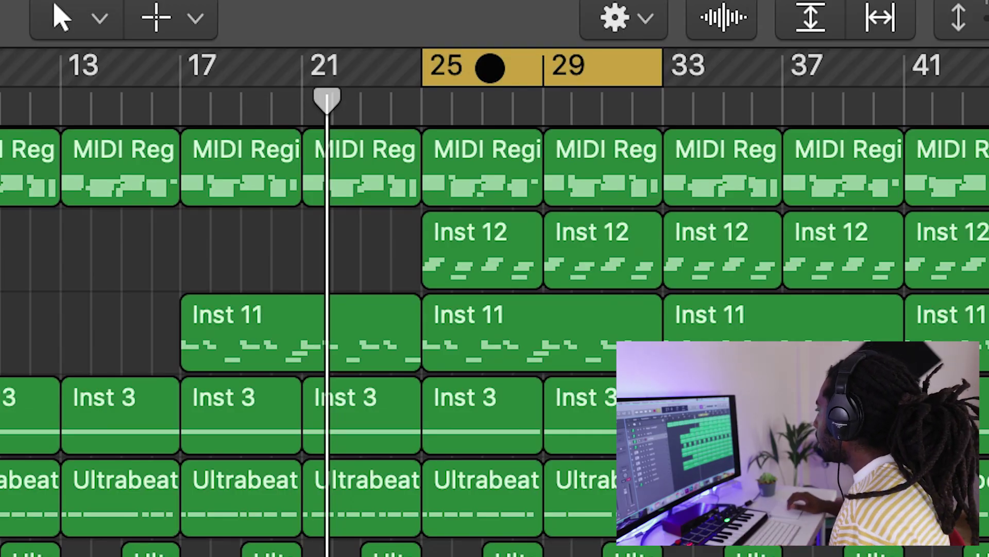
{"action": "scroll", "coordinate": [490, 67], "scroll_direction": "right", "scroll_amount": 6}
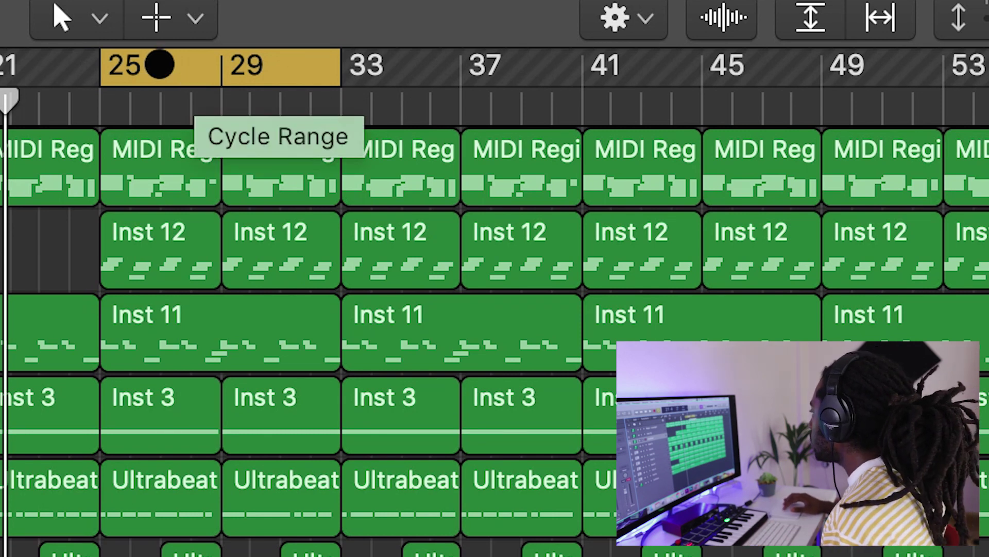
{"action": "left_click_drag", "start_coordinate": [135, 68], "coordinate": [640, 77]}
{"action": "left_click_drag", "start_coordinate": [581, 64], "coordinate": [97, 46]}
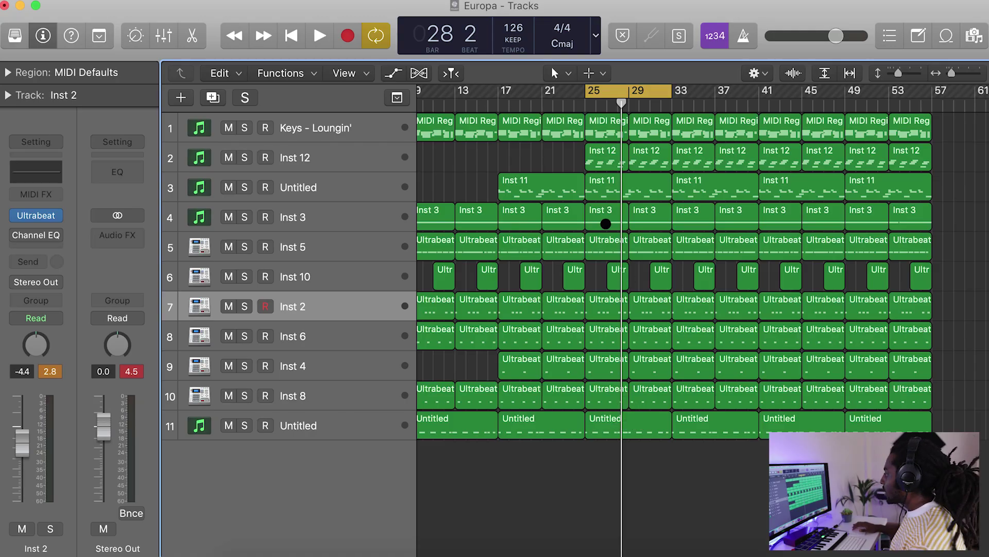
Delete the Inst 2, Inst 8, Inst 12 and Inst 11 regions between bars 25 and 33 during playback
{"action": "left_click", "coordinate": [641, 315]}
{"action": "key", "text": "space"}
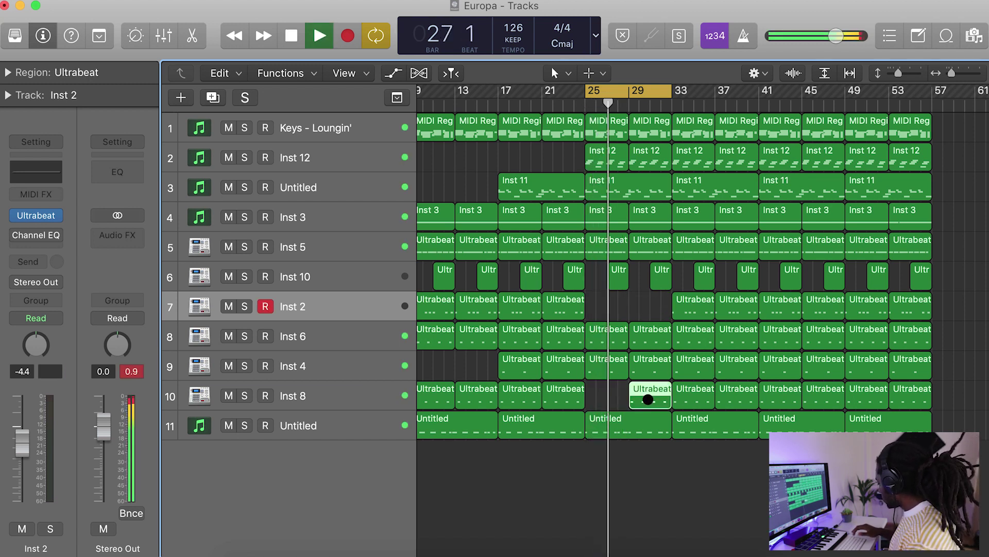
{"action": "left_click_drag", "start_coordinate": [579, 154], "coordinate": [647, 161]}
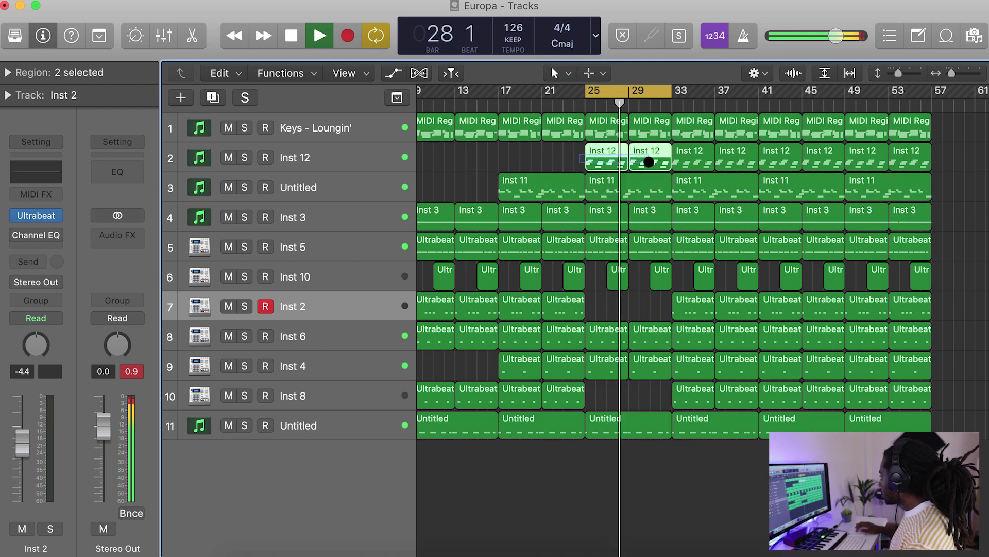
{"action": "key", "text": "Delete"}
{"action": "left_click", "coordinate": [643, 183]}
{"action": "key", "text": "Delete"}
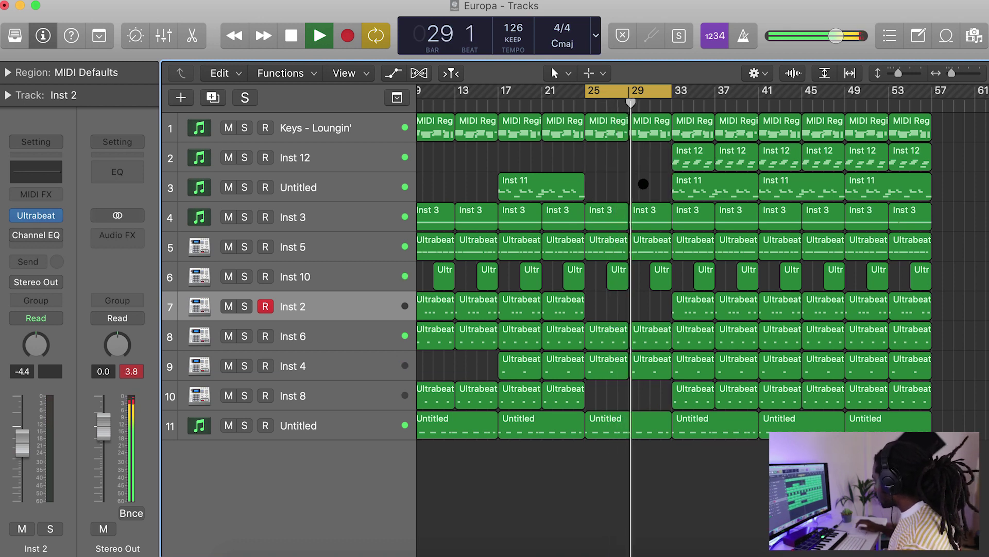
Move the cycle range to bars 33–41 and delete the Inst 11 and Inst 4 track regions inside it
{"action": "scroll", "coordinate": [670, 180], "scroll_direction": "right", "scroll_amount": 3}
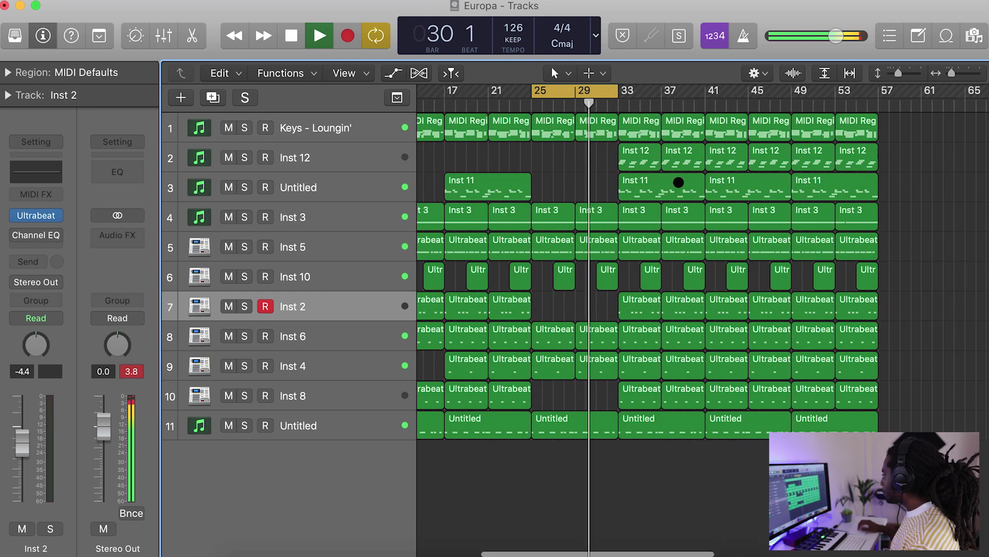
{"action": "left_click_drag", "start_coordinate": [582, 85], "coordinate": [668, 91]}
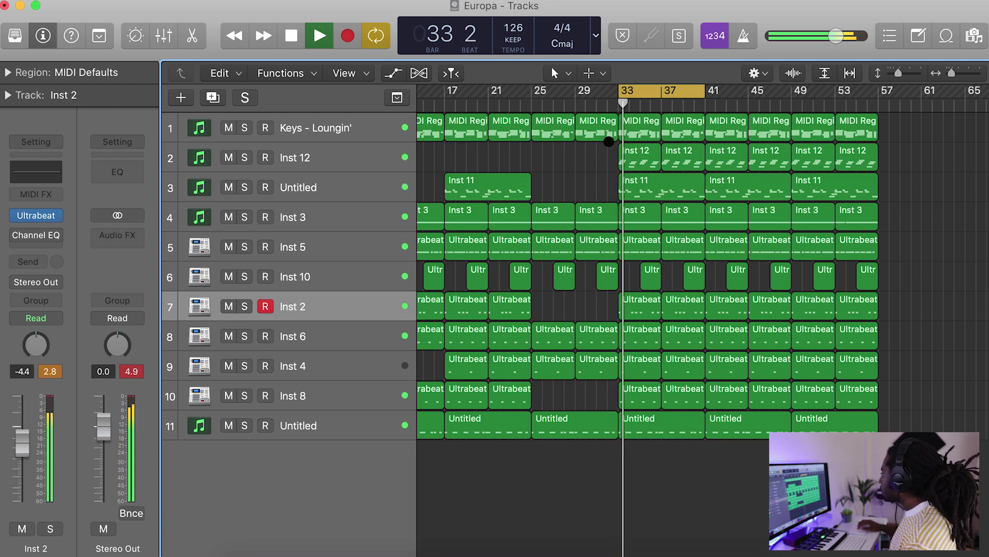
{"action": "left_click", "coordinate": [691, 200]}
{"action": "key", "text": "space"}
{"action": "key", "text": "Delete"}
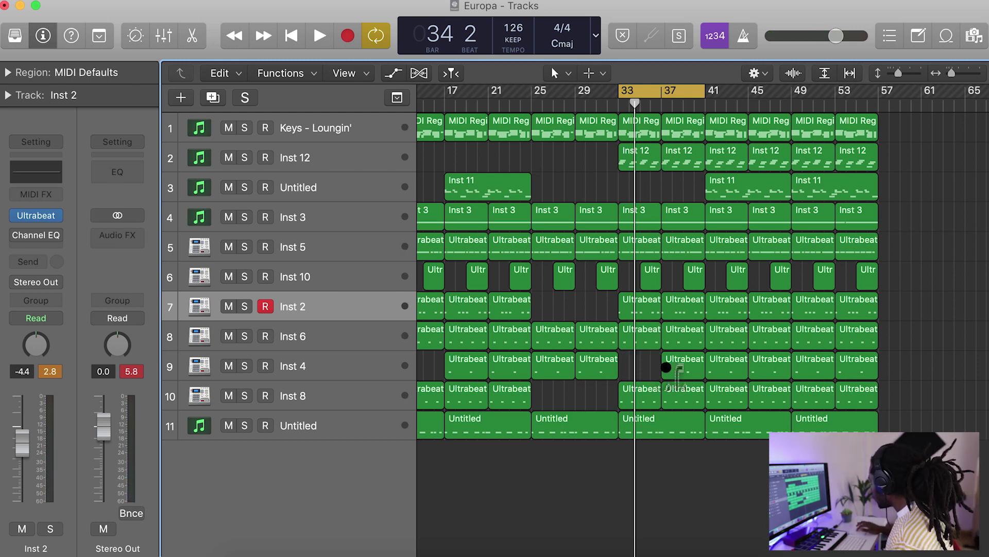
{"action": "key", "text": "Delete"}
{"action": "key", "text": "space"}
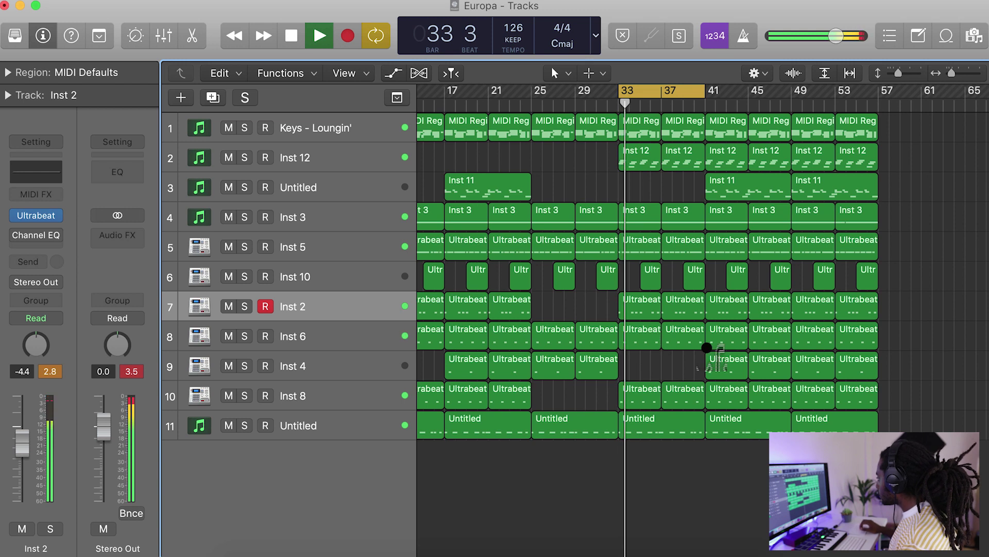
Move the cycle range to bars 41–49 and delete the Inst 12, Inst 11 and Inst 8 track regions inside it
{"action": "scroll", "coordinate": [670, 347], "scroll_direction": "right", "scroll_amount": 3}
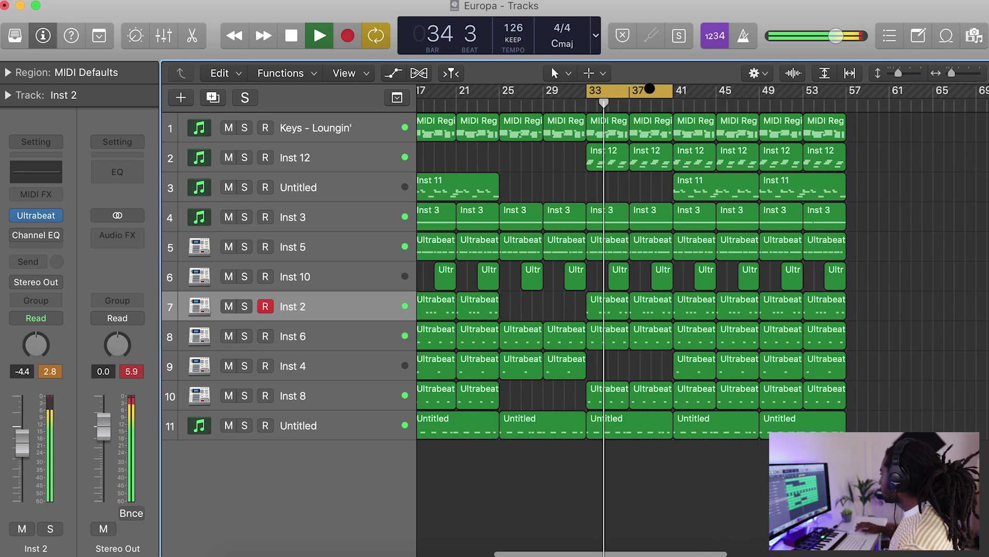
{"action": "left_click_drag", "start_coordinate": [619, 87], "coordinate": [702, 98]}
{"action": "scroll", "coordinate": [687, 272], "scroll_direction": "right", "scroll_amount": 3}
{"action": "key", "text": "space"}
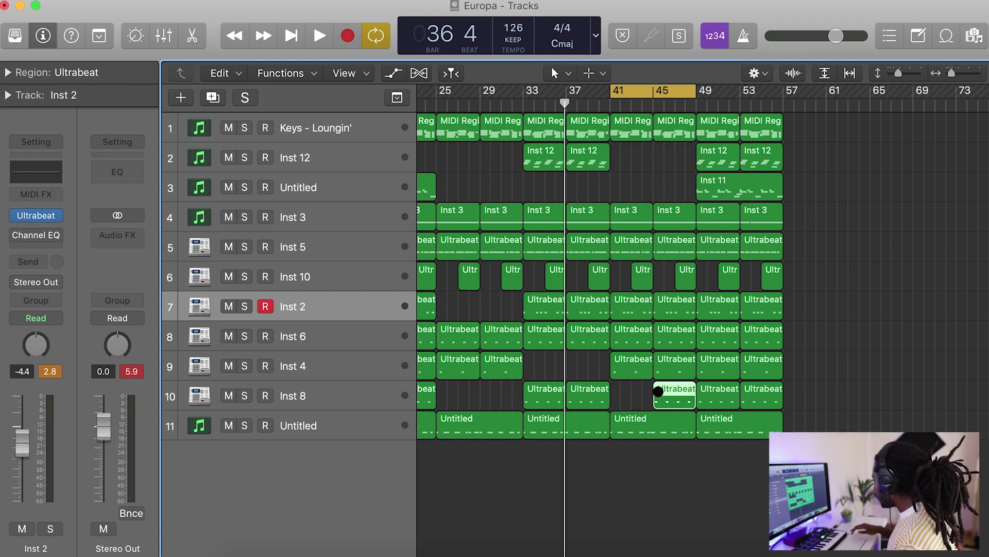
{"action": "key", "text": "space"}
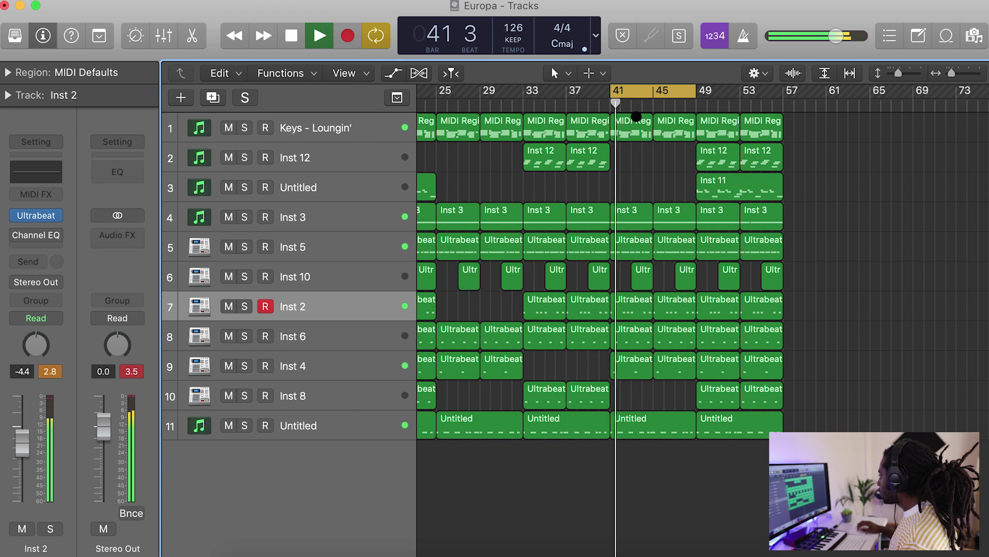
Narrow the cycle range to about bars 40–43 to audition the transition into bar 41
{"action": "mouse_move", "coordinate": [613, 94]}
{"action": "left_mouse_down"}
{"action": "mouse_move", "coordinate": [570, 93]}
{"action": "mouse_move", "coordinate": [598, 93]}
{"action": "left_mouse_up"}
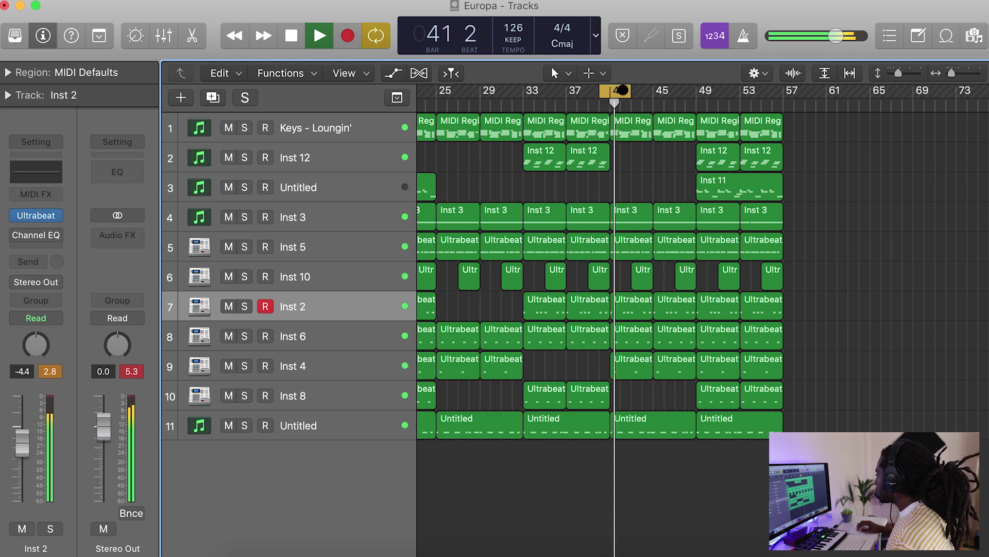
{"action": "left_click_drag", "start_coordinate": [630, 90], "coordinate": [631, 90]}
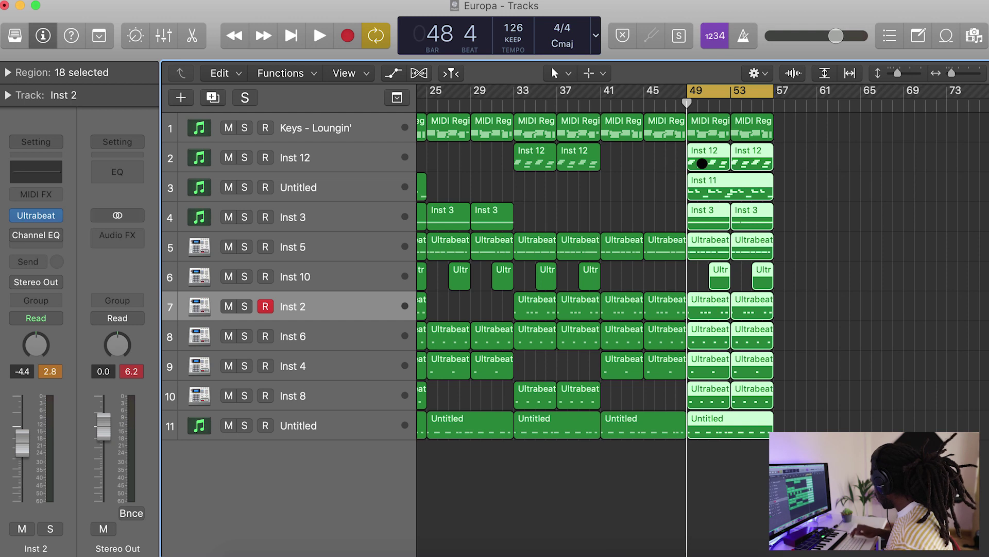
Delete all regions between bars 49 and 57 except the Keys - Loungin' regions, and audition the resulting outro
{"action": "key", "text": "Delete"}
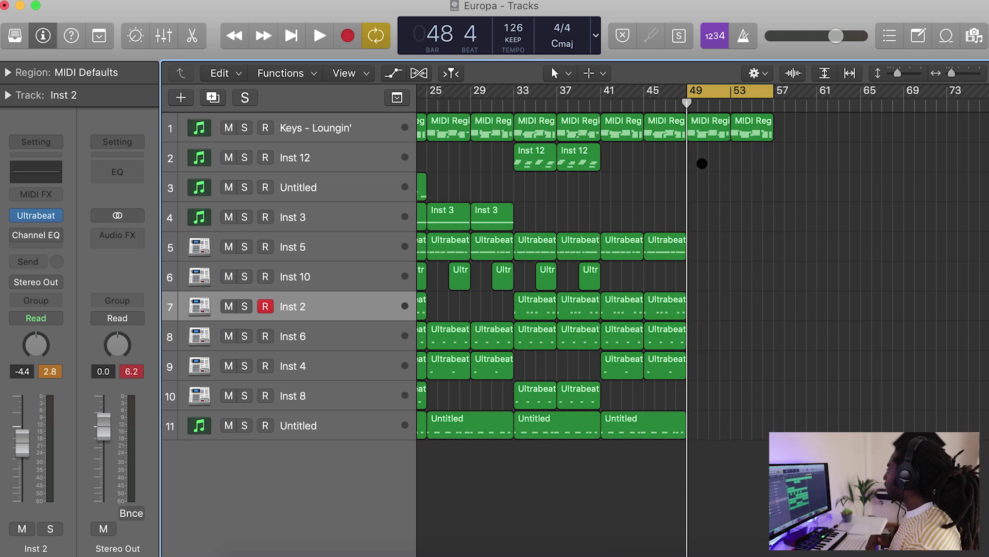
{"action": "scroll", "coordinate": [700, 162], "scroll_direction": "left", "scroll_amount": 5}
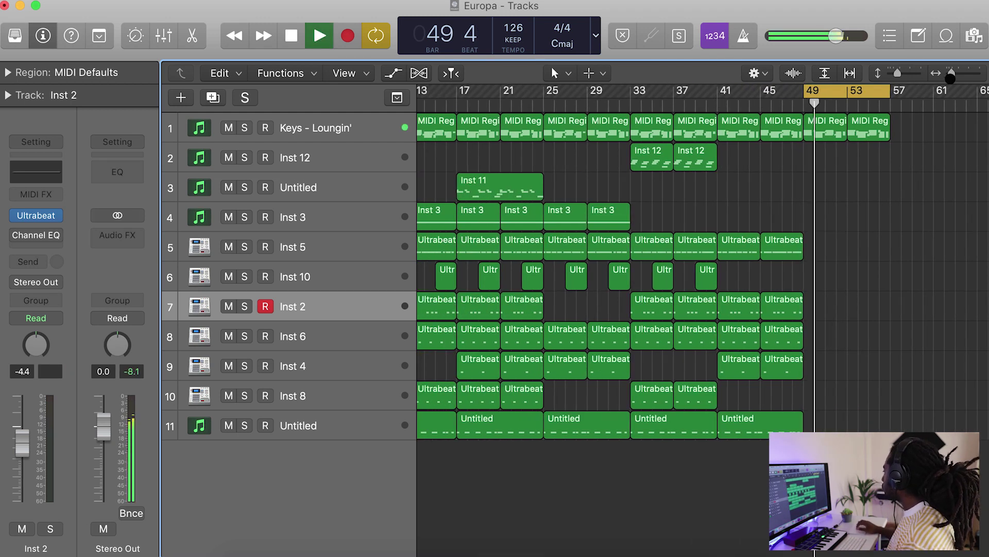
{"action": "key", "text": "super+Left"}
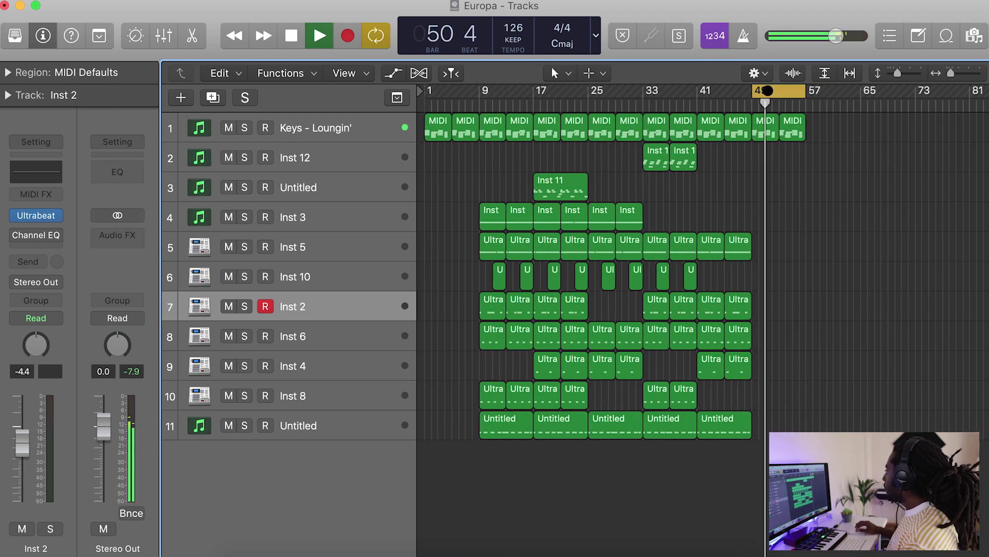
{"action": "left_click_drag", "start_coordinate": [639, 98], "coordinate": [495, 98]}
{"action": "key", "text": "Return"}
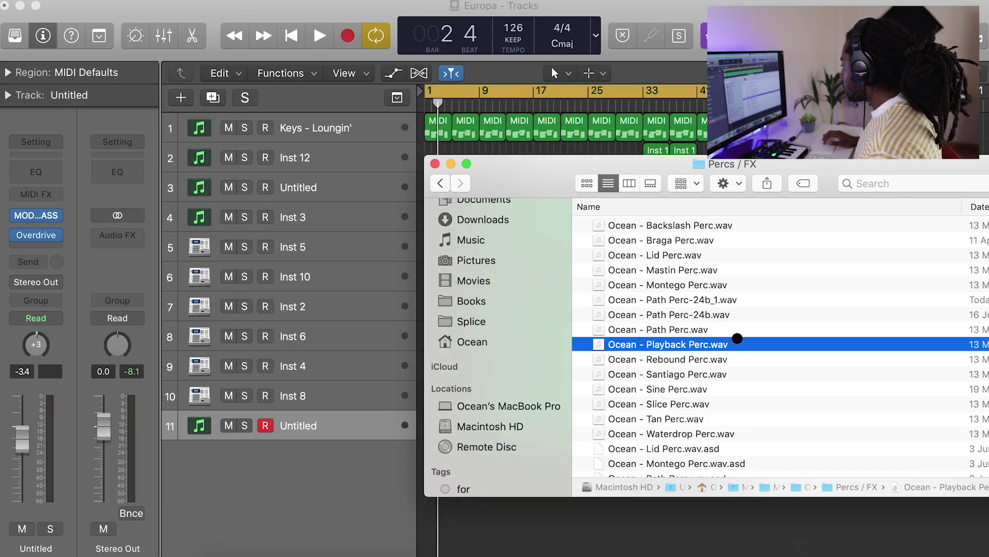
Preview the percussion samples in Finder and place Ocean - Path Perc-24b on a new audio track at bar 9
{"action": "key", "text": "space"}
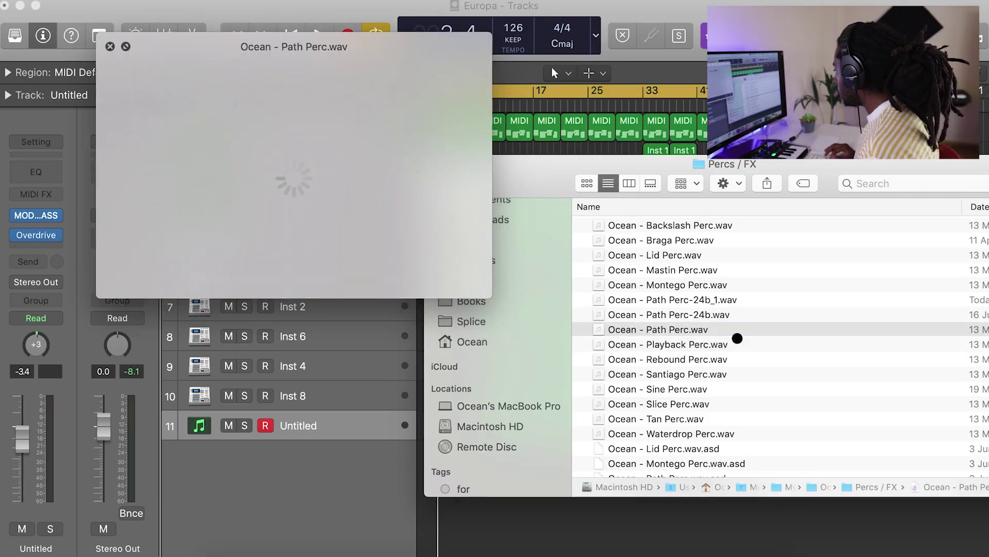
{"action": "key", "text": "space"}
{"action": "left_click_drag", "start_coordinate": [708, 321], "coordinate": [703, 381]}
{"action": "left_click", "coordinate": [640, 287]}
{"action": "left_click_drag", "start_coordinate": [564, 418], "coordinate": [526, 510]}
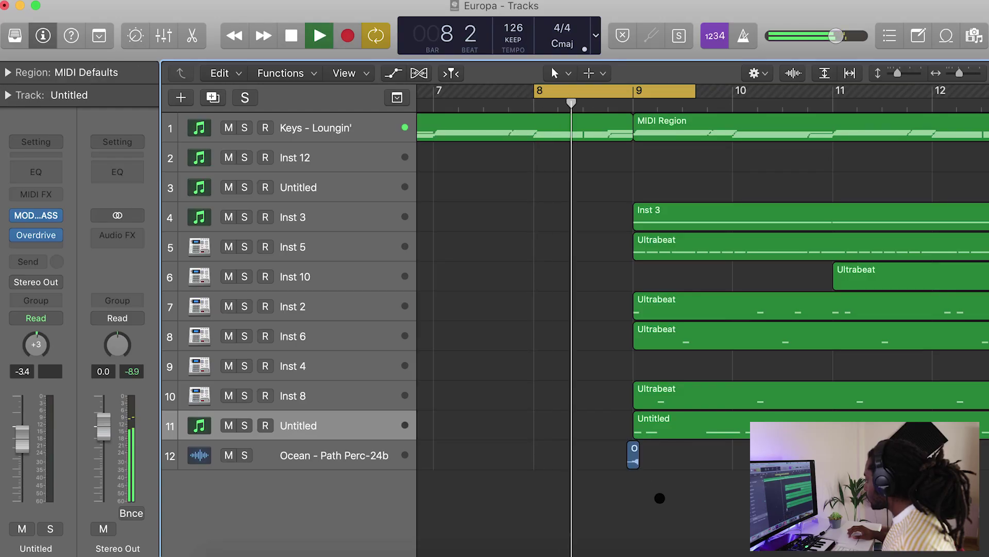
Move the Ocean - Path Perc-24b region earlier so that it ends exactly at bar 9
{"action": "key", "text": "space"}
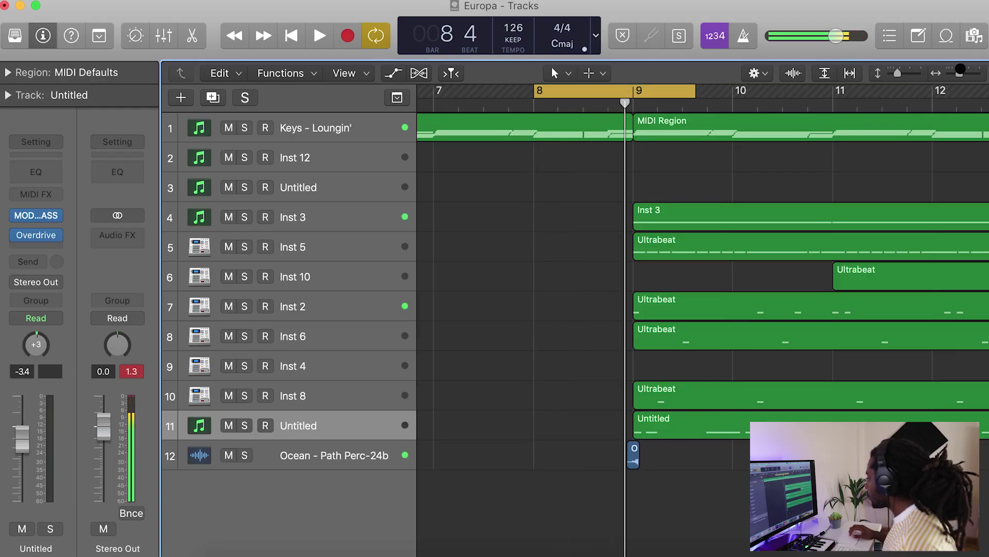
{"action": "key", "text": "super+Right"}
{"action": "key", "text": "super+Right"}
{"action": "left_click_drag", "start_coordinate": [667, 448], "coordinate": [628, 448]}
{"action": "key", "text": "space"}
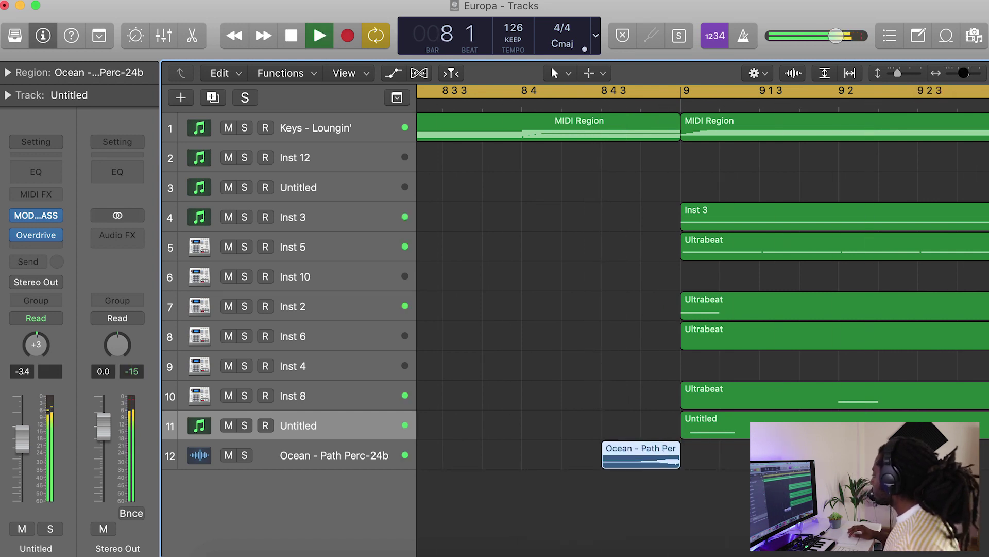
Stretch the start of the Ocean - Path Perc-24b region back to bar 8 beat 4 and play the transition
{"action": "key", "text": "space"}
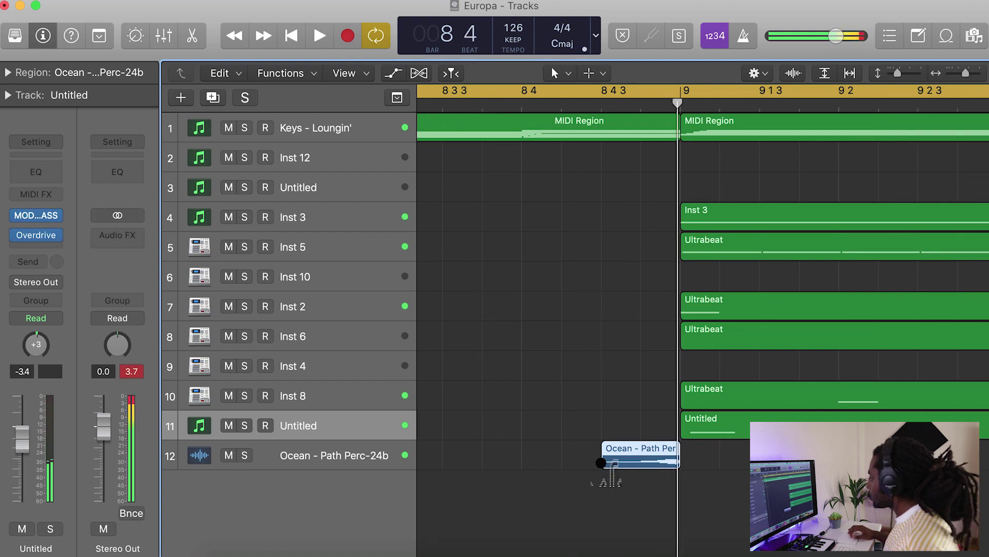
{"action": "left_click_drag", "start_coordinate": [601, 464], "coordinate": [521, 460]}
{"action": "key", "text": "space"}
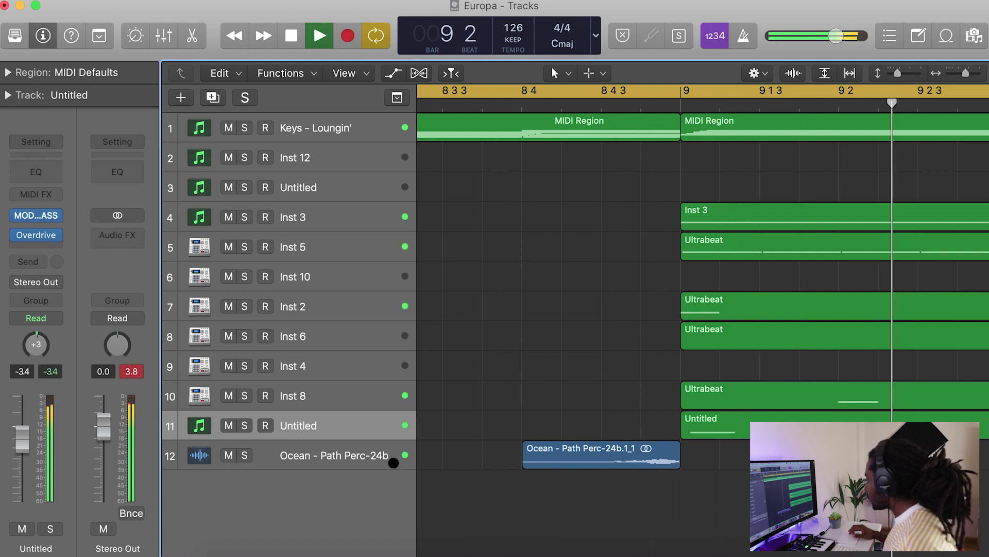
Route a send from the Ocean - Path Perc-24b track to Bus 1
{"action": "left_click", "coordinate": [338, 448]}
{"action": "key", "text": "space"}
{"action": "left_click", "coordinate": [20, 264]}
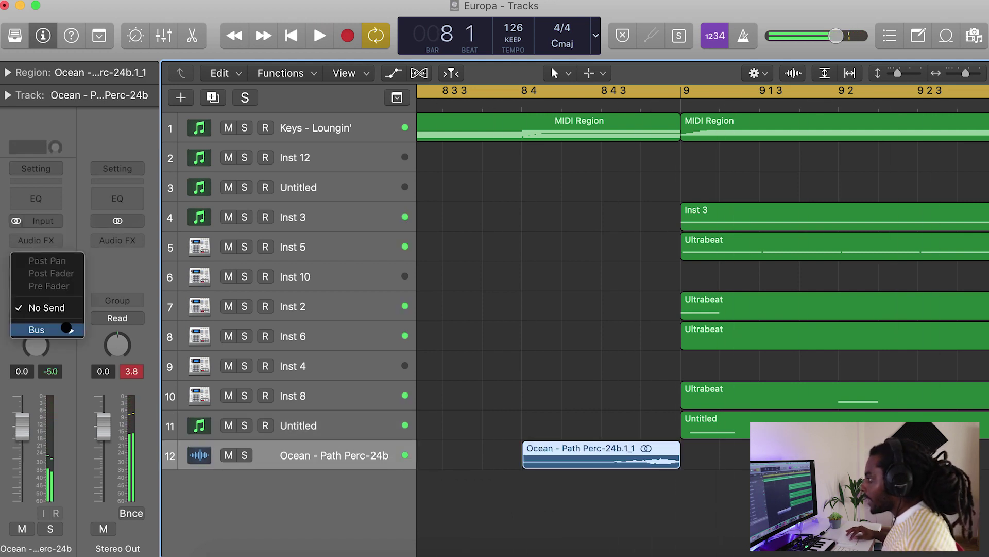
{"action": "mouse_move", "coordinate": [65, 328]}
{"action": "left_click", "coordinate": [101, 60]}
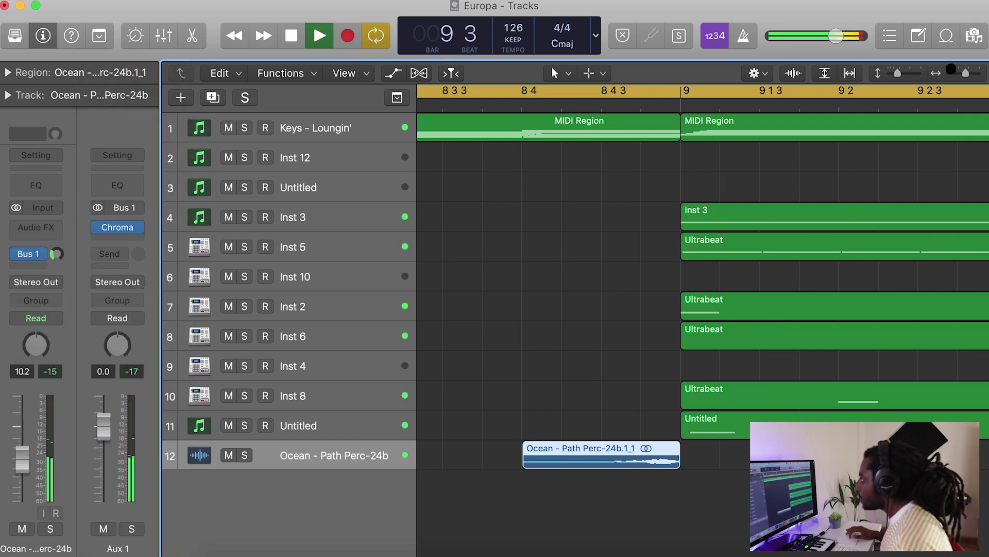
Turn off cycling, stop playback and copy the Ocean - Path Perc-24b region to just before bar 25
{"action": "key", "text": "super+Left"}
{"action": "key", "text": "super+Left"}
{"action": "key", "text": "super+Left"}
{"action": "key", "text": "c"}
{"action": "key", "text": "space"}
{"action": "left_click_drag", "start_coordinate": [524, 456], "coordinate": [812, 456]}
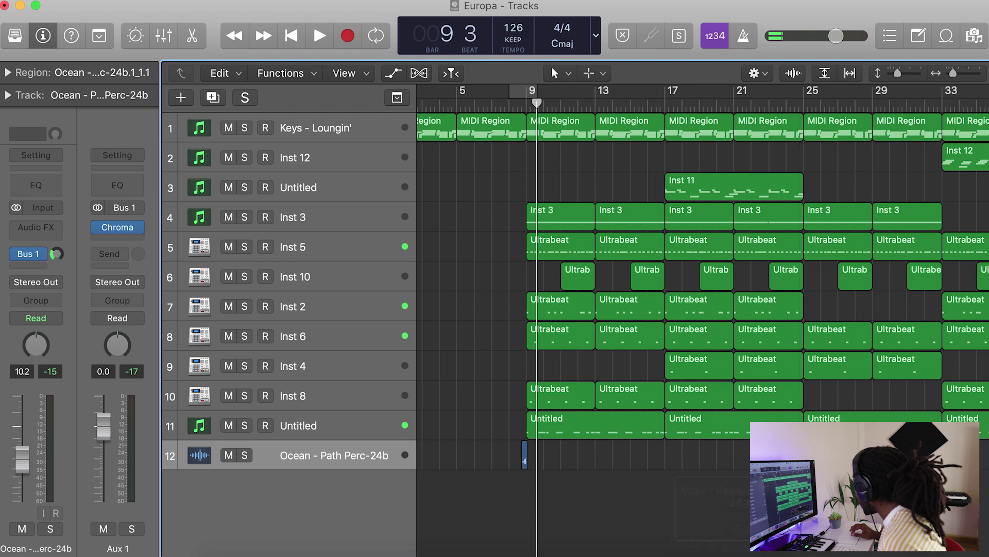
Copy the Ocean - Path Perc-24b region from before bar 25 to just before bar 49
{"action": "scroll", "coordinate": [702, 320], "scroll_direction": "right", "scroll_amount": 5}
{"action": "scroll", "coordinate": [641, 458], "scroll_direction": "right", "scroll_amount": 7}
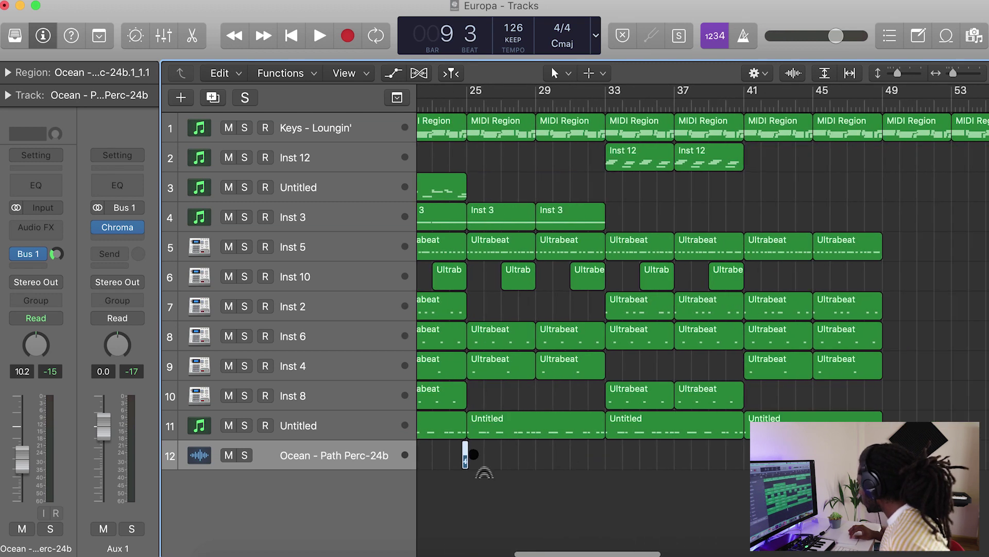
{"action": "left_click_drag", "start_coordinate": [464, 453], "coordinate": [744, 498]}
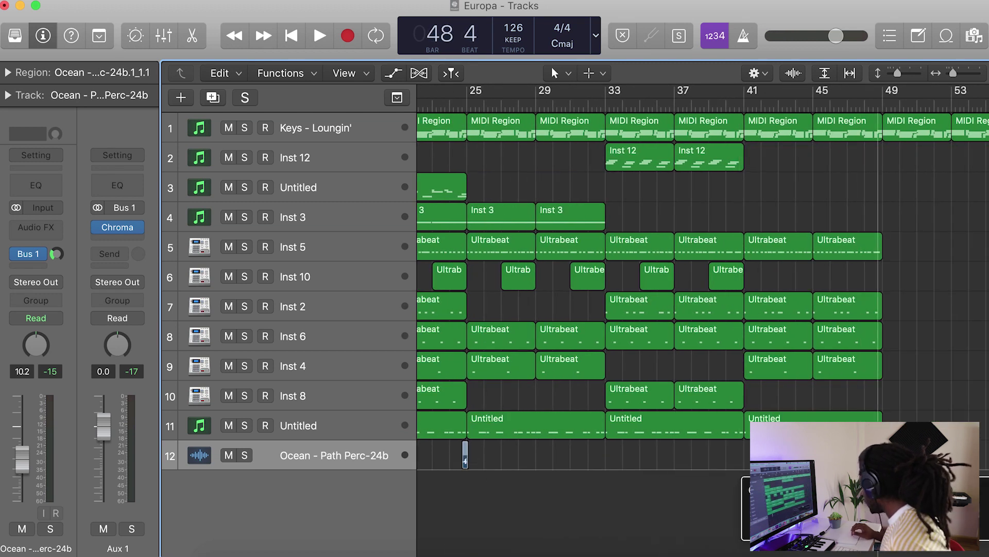
{"action": "scroll", "coordinate": [702, 320], "scroll_direction": "left", "scroll_amount": 14}
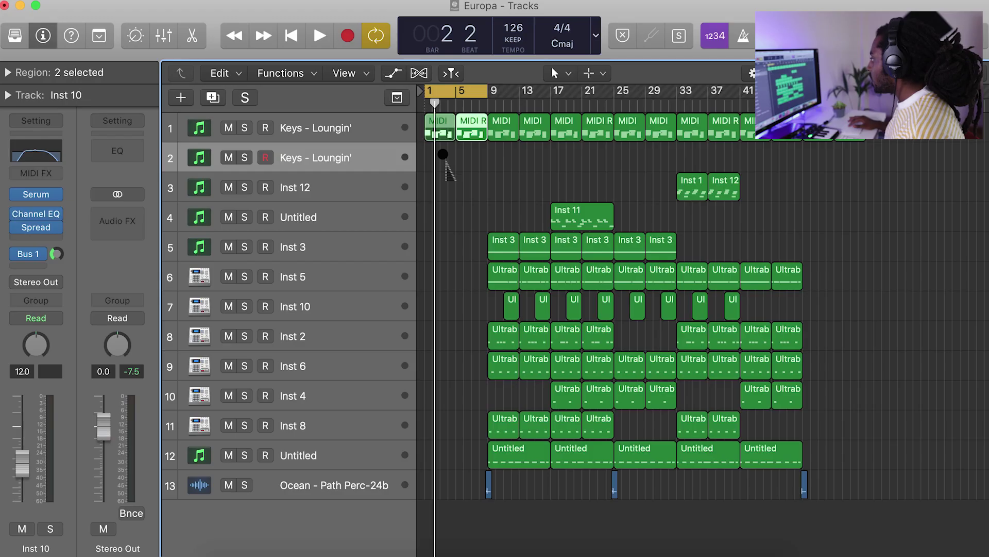
Copy the two keys regions in bars 1–9 to the duplicate Keys - Loungin' track and mute the original track
{"action": "left_click_drag", "start_coordinate": [443, 154], "coordinate": [443, 156]}
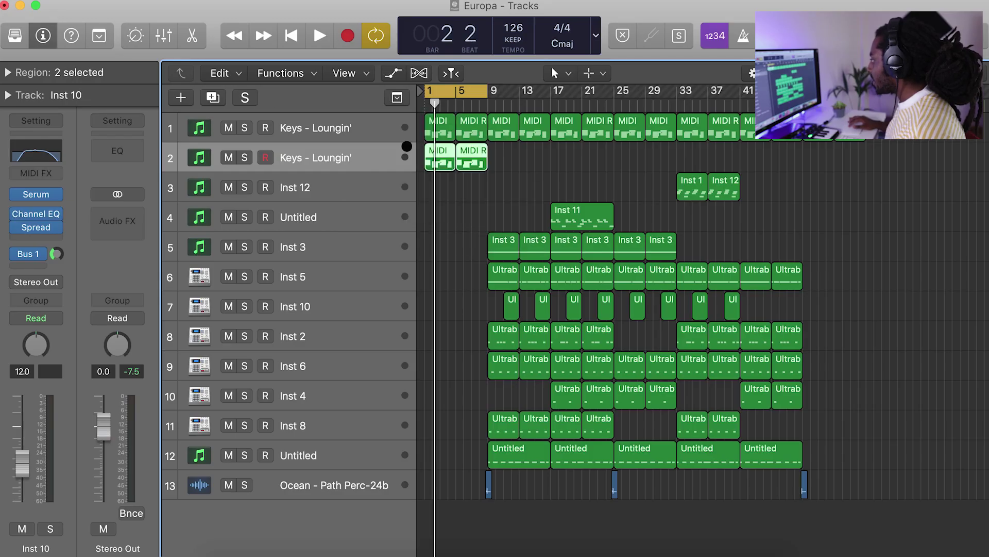
{"action": "left_click", "coordinate": [225, 123]}
Bounce the two copied keys regions in place to a new track as MIDI Region_bip, muting the source regions
{"action": "right_click", "coordinate": [441, 159]}
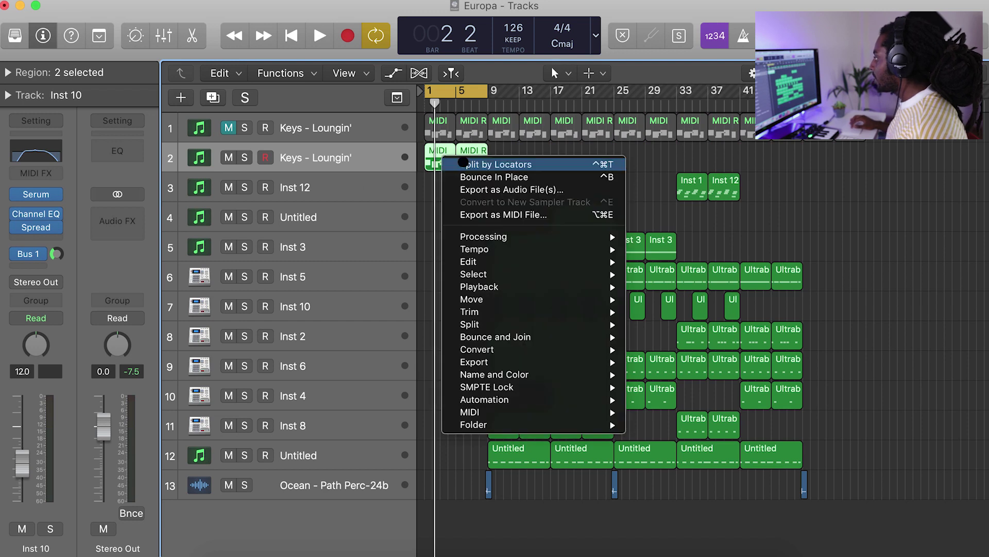
{"action": "left_click", "coordinate": [496, 176]}
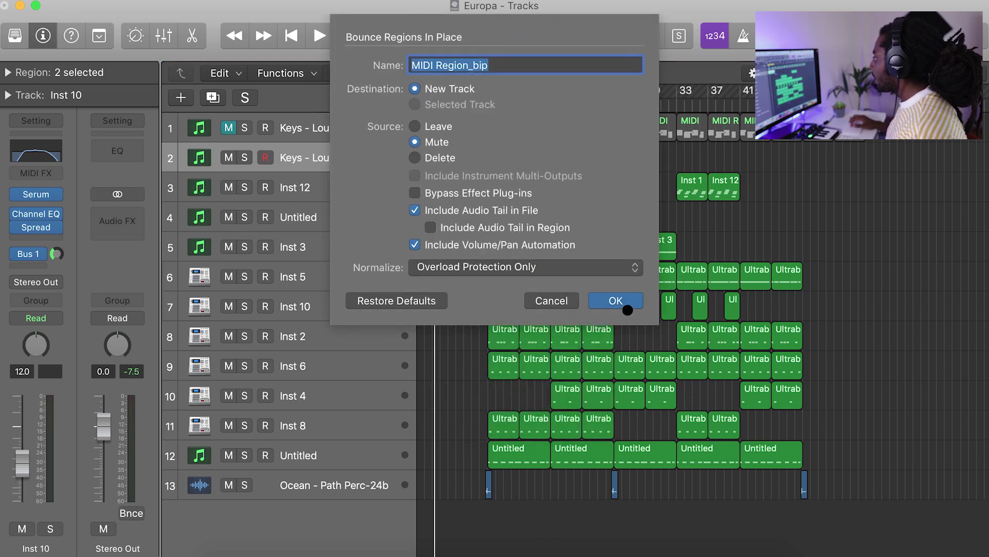
{"action": "left_click", "coordinate": [623, 303]}
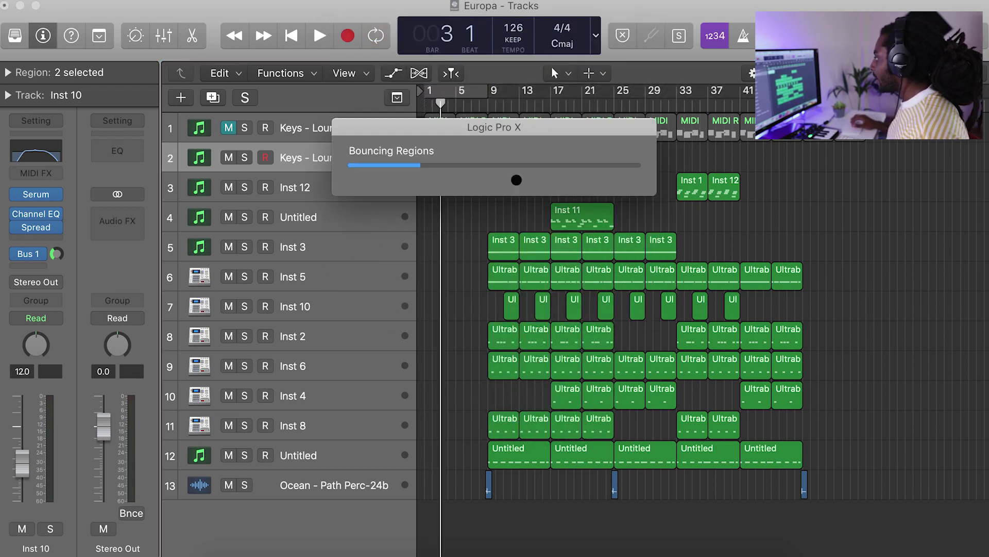
Solo the MIDI Region_bip track, reverse its region and play it with cycling on over bars 1–9
{"action": "key", "text": "s"}
{"action": "key", "text": "c"}
{"action": "key", "text": "space"}
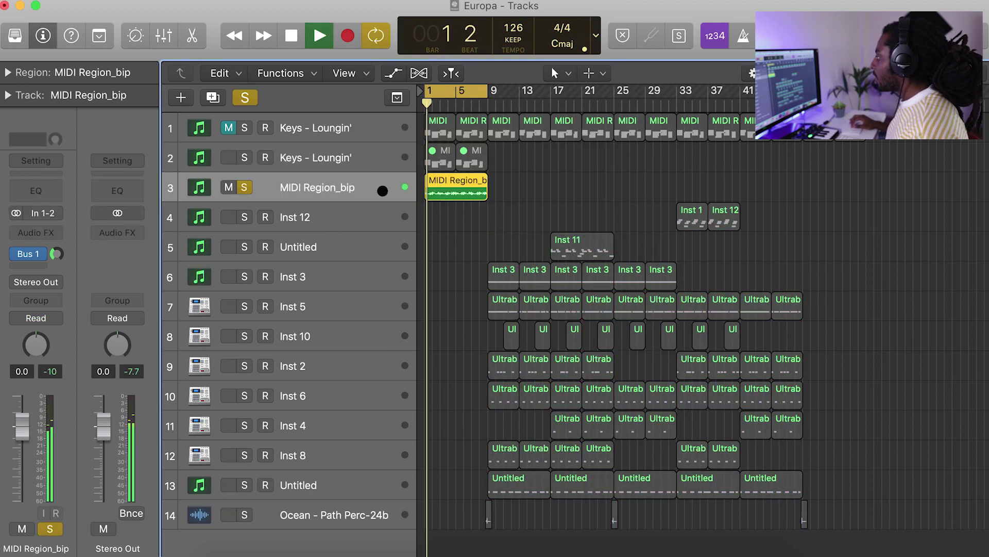
{"action": "left_click", "coordinate": [9, 72]}
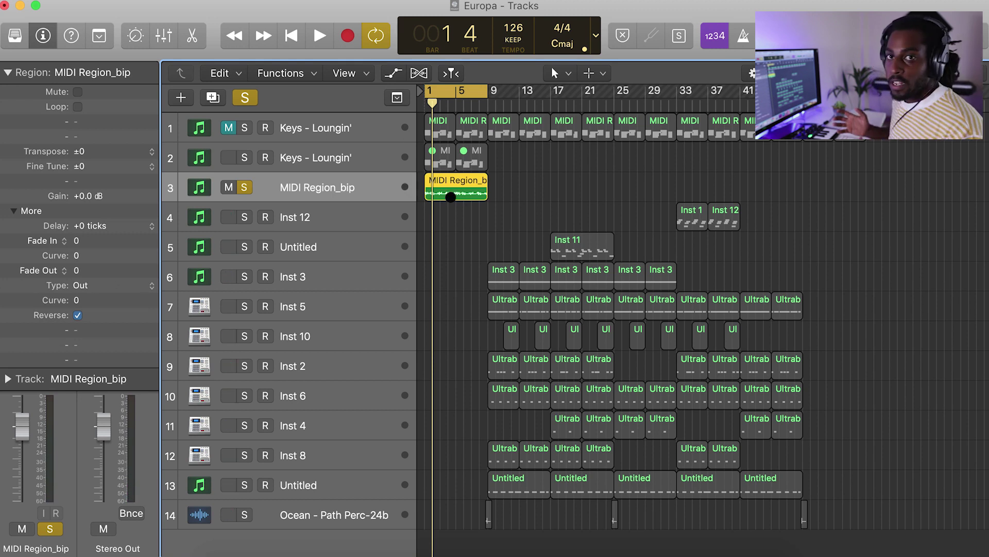
{"action": "key", "text": "space"}
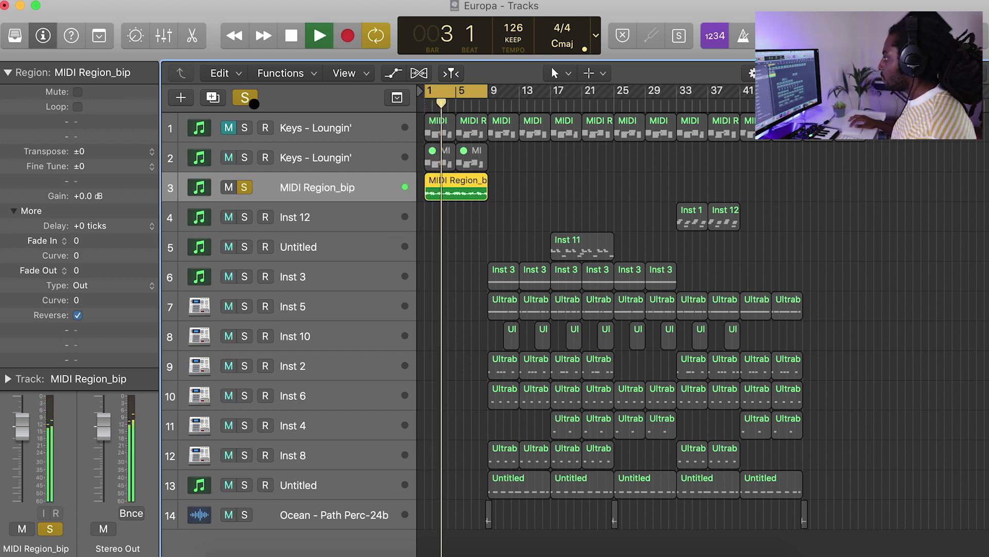
Set the cycle range to bars 5–17 and play the transition from the reversed keys into bar 9
{"action": "left_click_drag", "start_coordinate": [478, 95], "coordinate": [549, 98]}
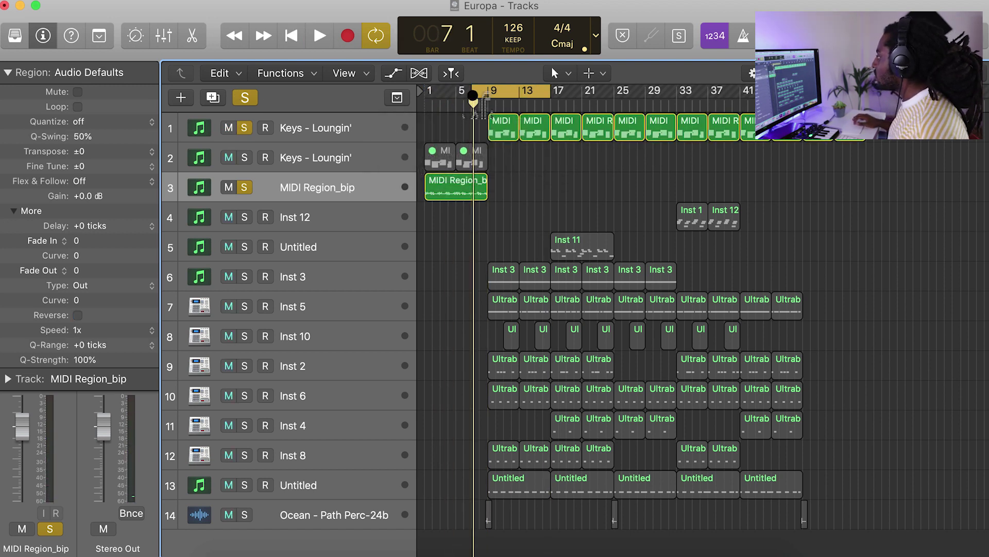
{"action": "left_click_drag", "start_coordinate": [472, 95], "coordinate": [457, 95]}
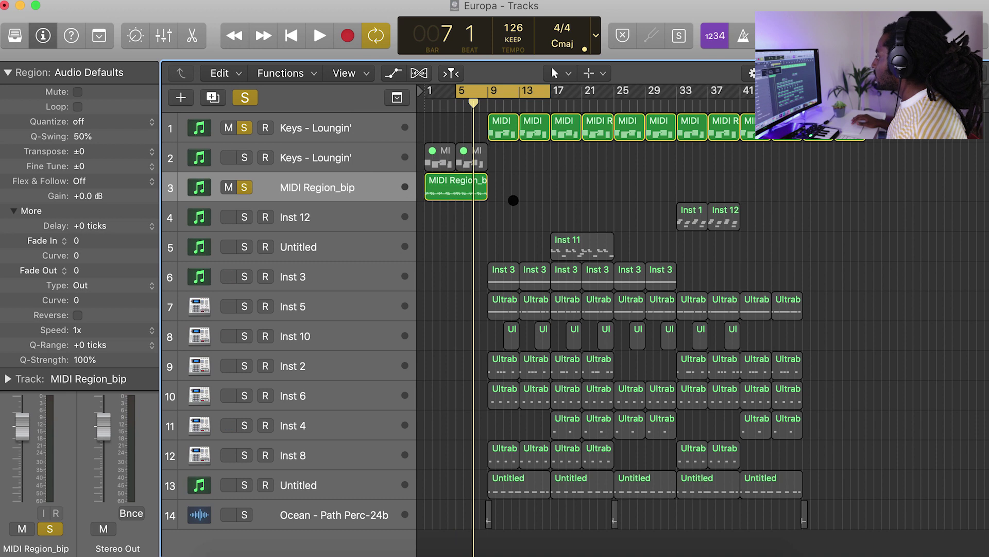
{"action": "key", "text": "space"}
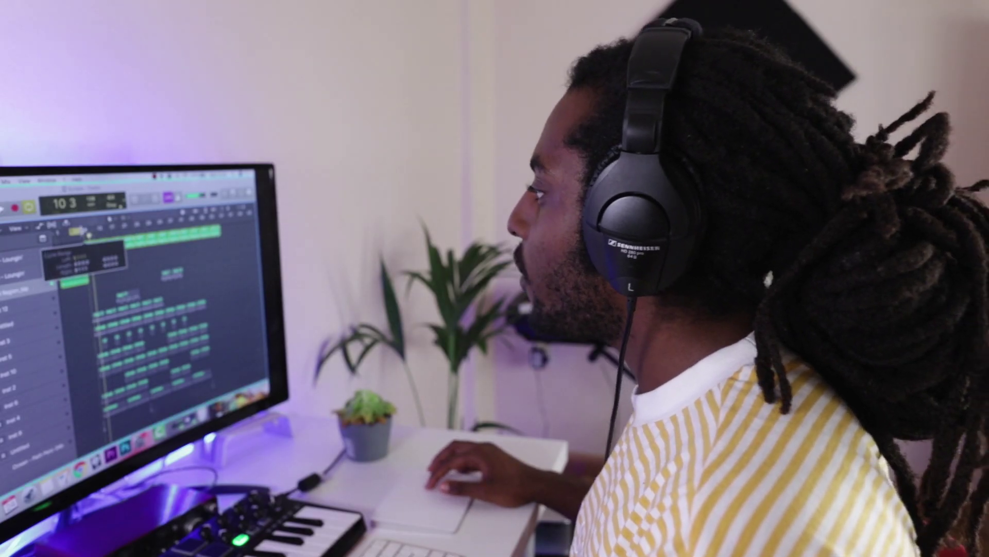
{"action": "left_click", "coordinate": [15, 294]}
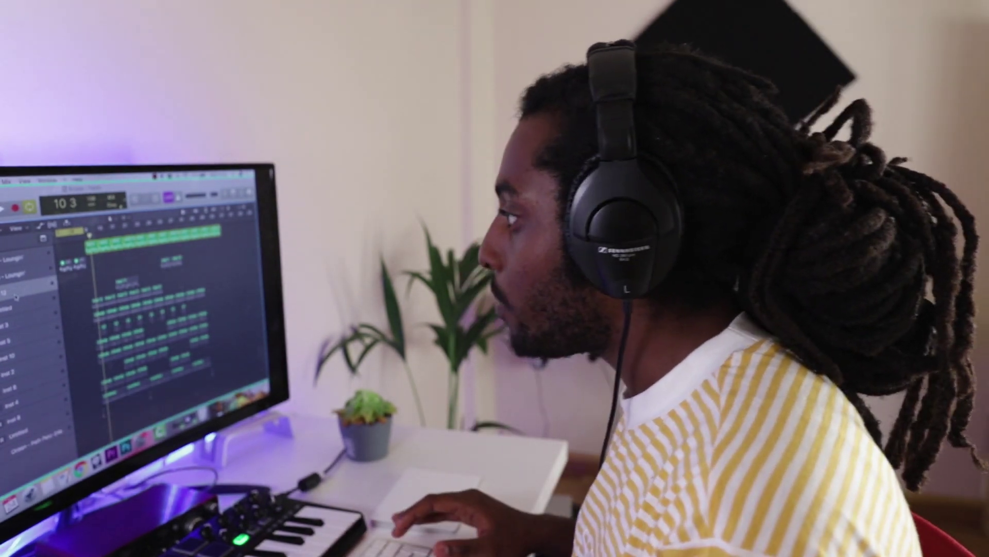
{"action": "key", "text": "super+BackSpace"}
{"action": "left_click", "coordinate": [36, 260]}
{"action": "key", "text": "super+BackSpace"}
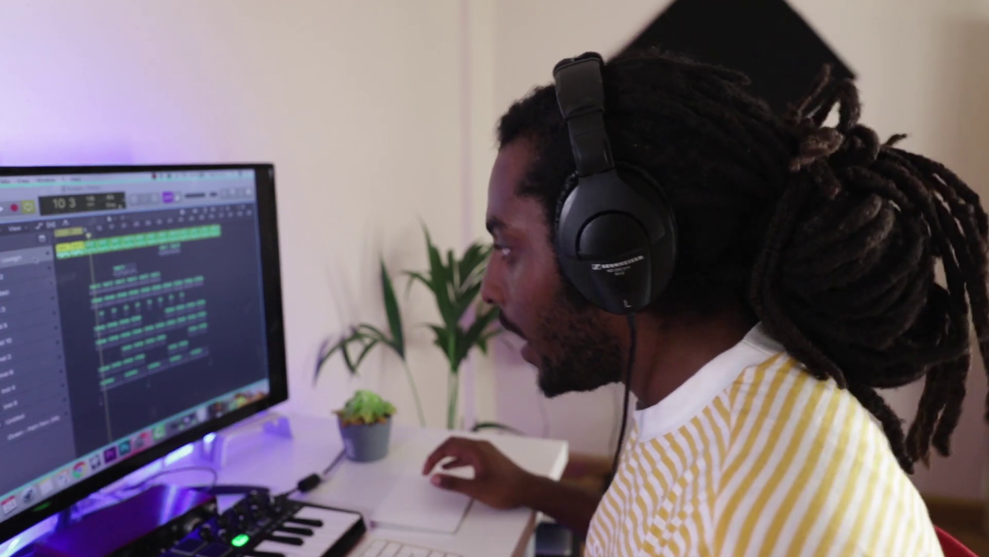
{"action": "key", "text": "super+z"}
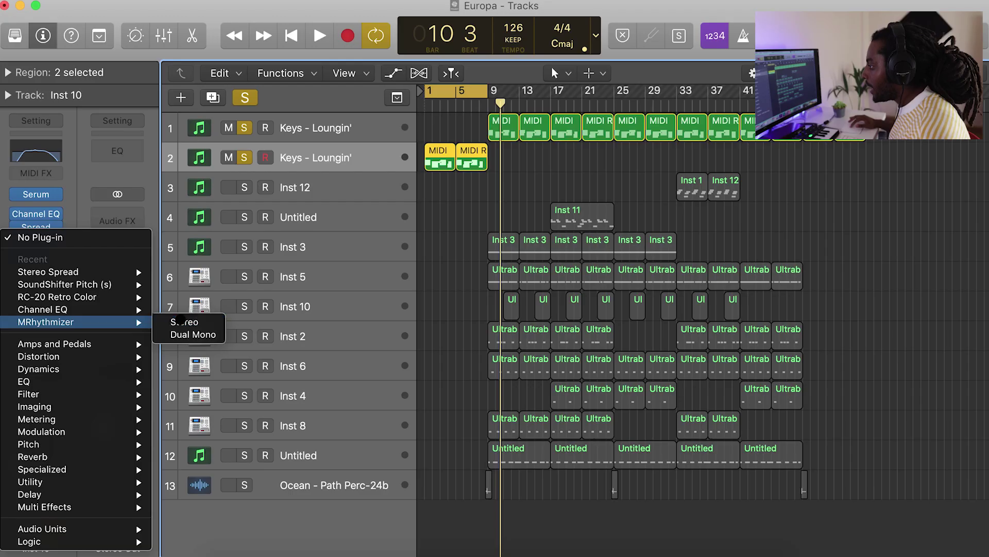
Insert MRhythmizer in stereo on the duplicate Keys - Loungin' track and choose its 50% Speed time sequence
{"action": "left_click", "coordinate": [181, 319]}
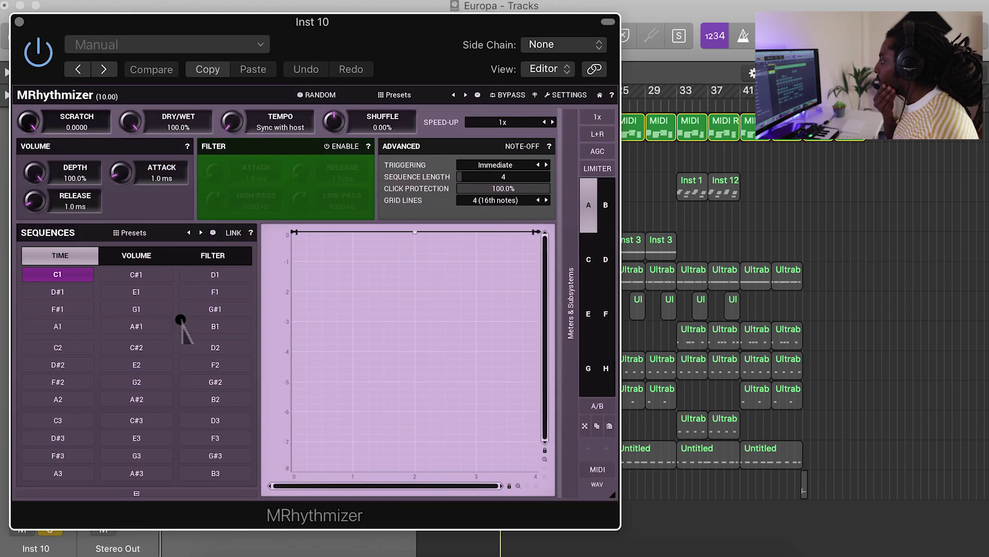
{"action": "left_click", "coordinate": [63, 413]}
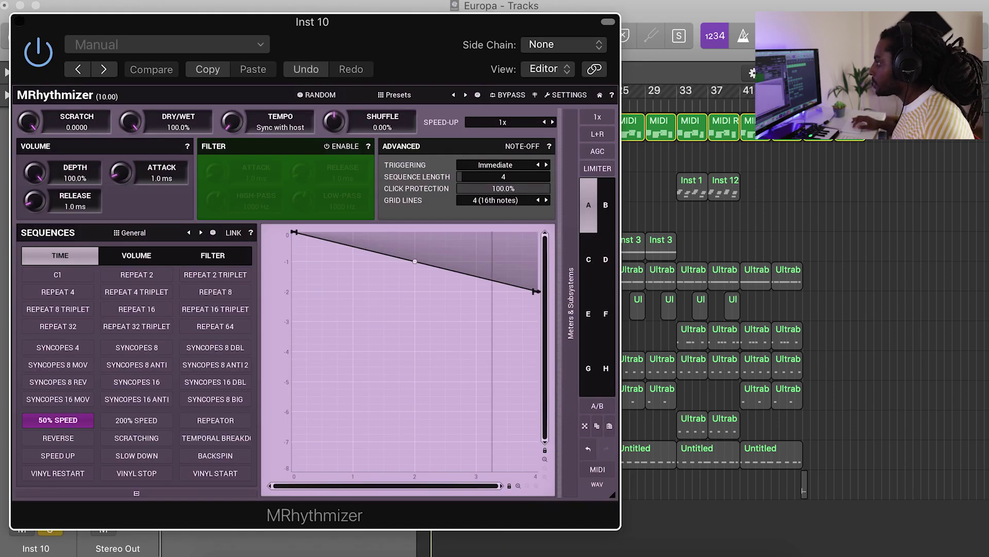
{"action": "key", "text": "super+w"}
Audition the half-speed keys intro and set the cycle range to the selected regions at bars 1–9
{"action": "left_click_drag", "start_coordinate": [463, 91], "coordinate": [494, 93]}
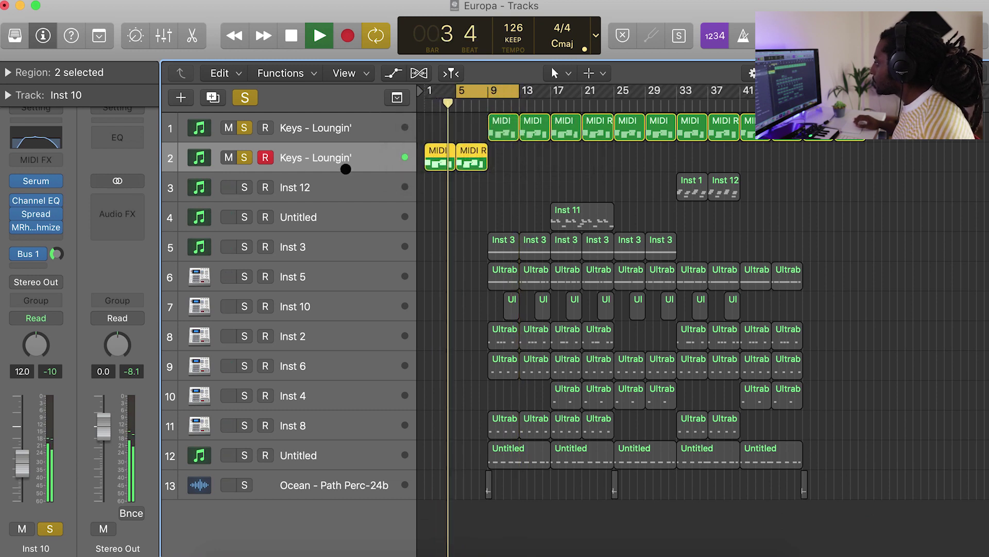
{"action": "key", "text": "u"}
{"action": "key", "text": "space"}
Transpose all notes of the duplicate Keys - Loungin' track's MIDI region at bars 1–5 up an octave, then close the piano roll
{"action": "double_click", "coordinate": [439, 154]}
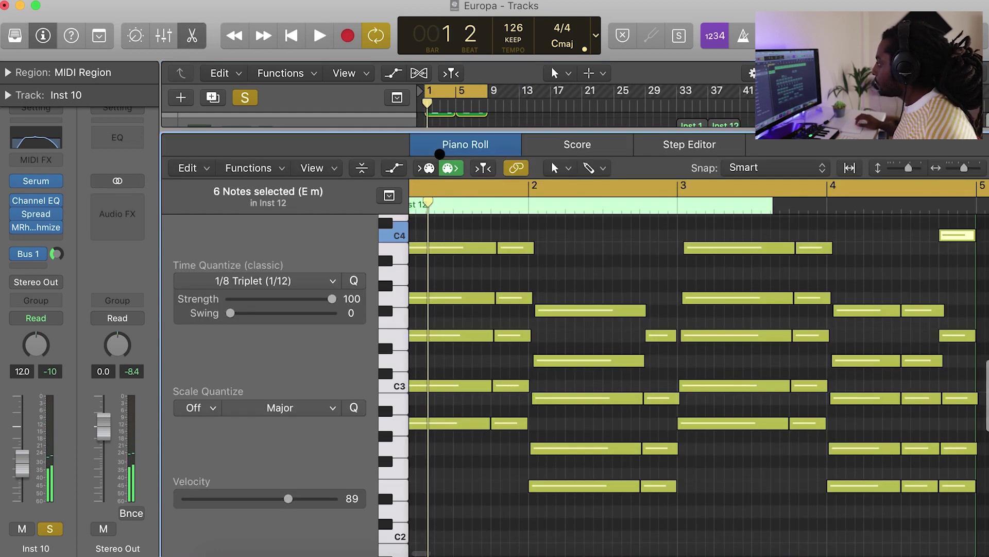
{"action": "key", "text": "alt+shift+Up"}
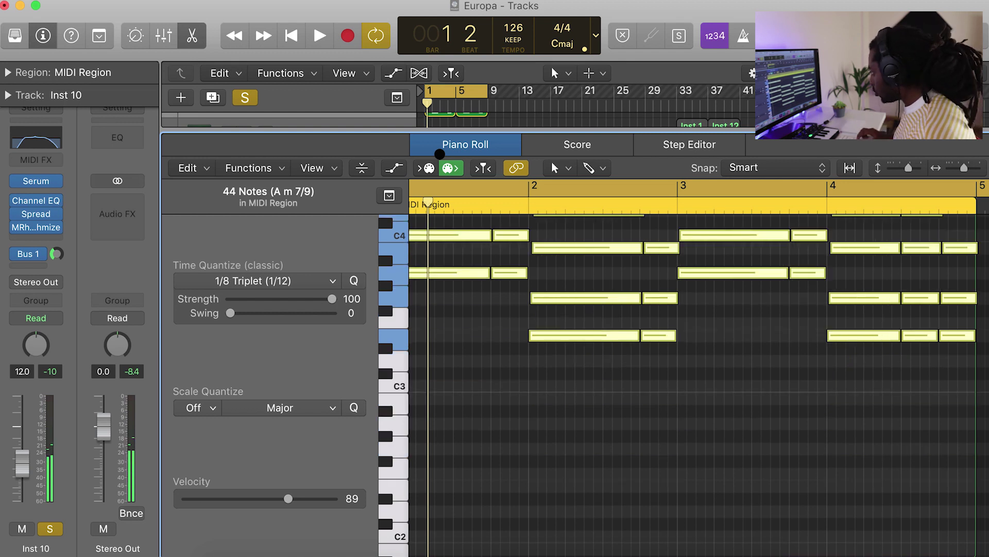
{"action": "key", "text": "space"}
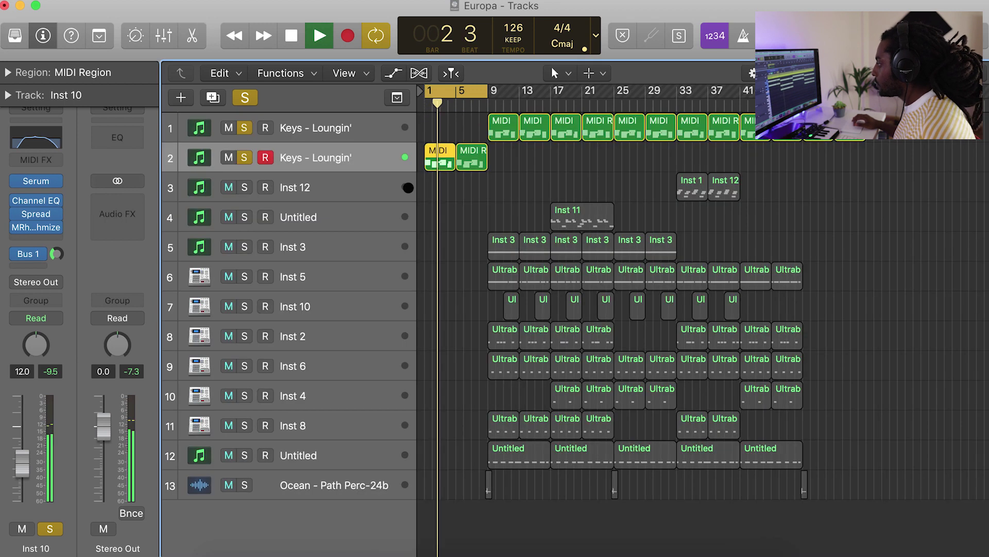
{"action": "left_click", "coordinate": [176, 30]}
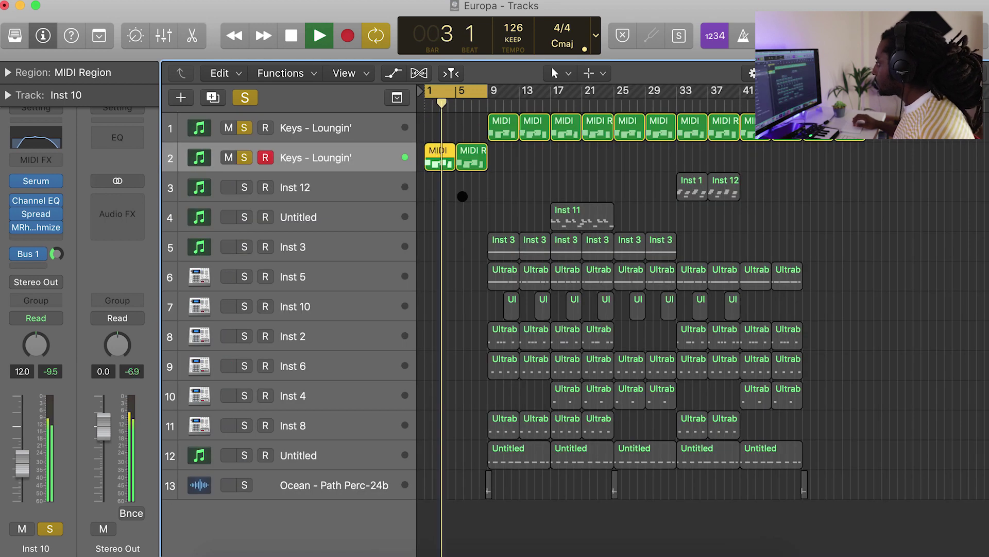
Deselect the regions and play the octave-shifted keys intro from bar 1
{"action": "left_click", "coordinate": [461, 196]}
{"action": "key", "text": "space"}
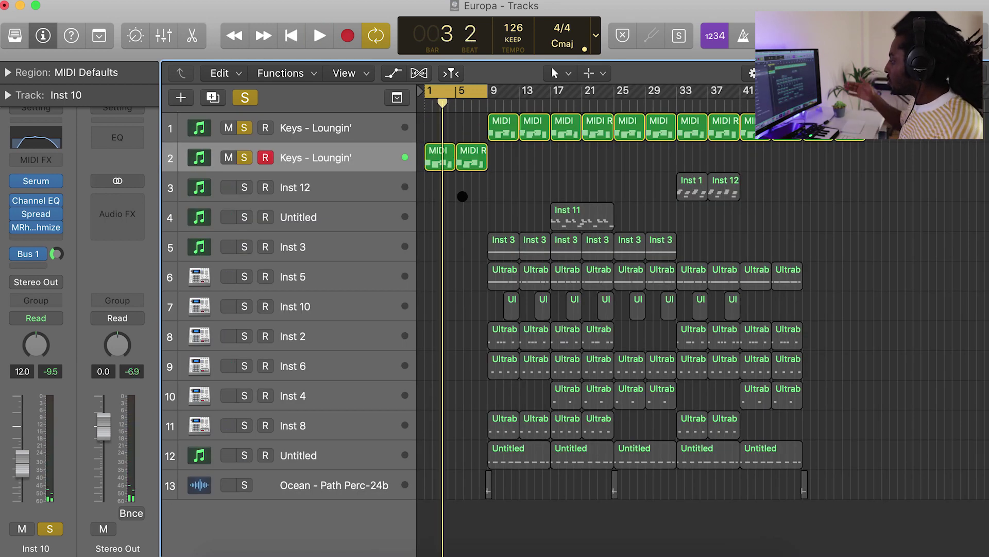
{"action": "key", "text": "Return"}
{"action": "key", "text": "space"}
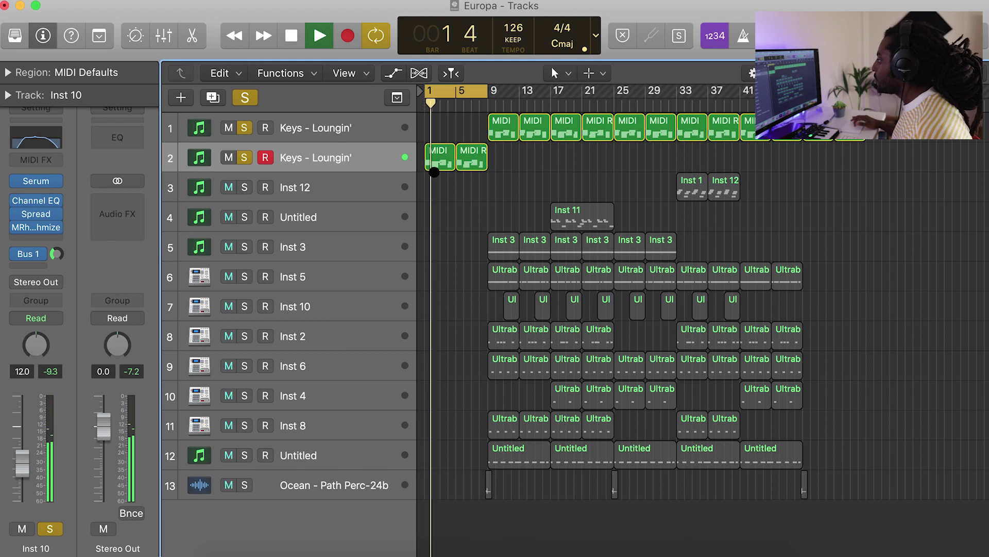
{"action": "key", "text": "space"}
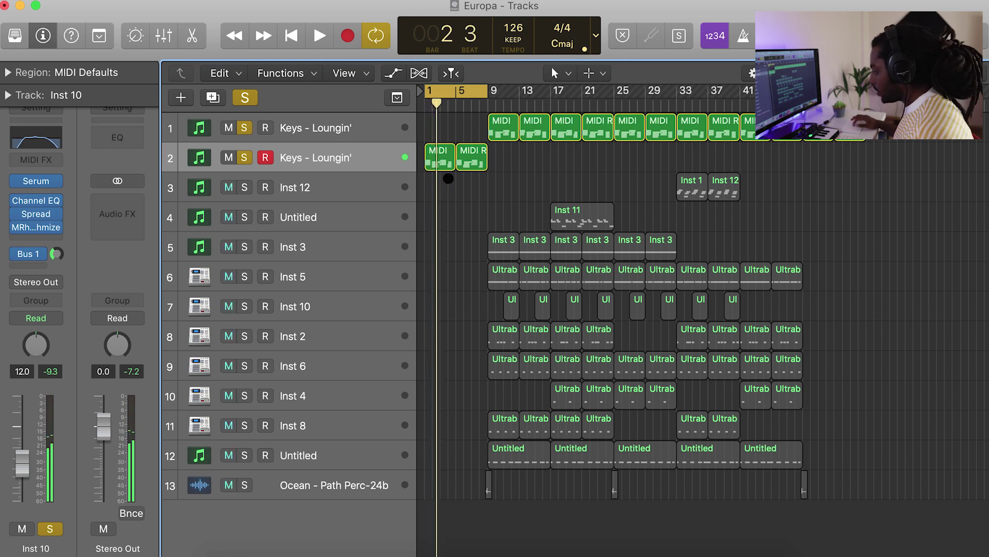
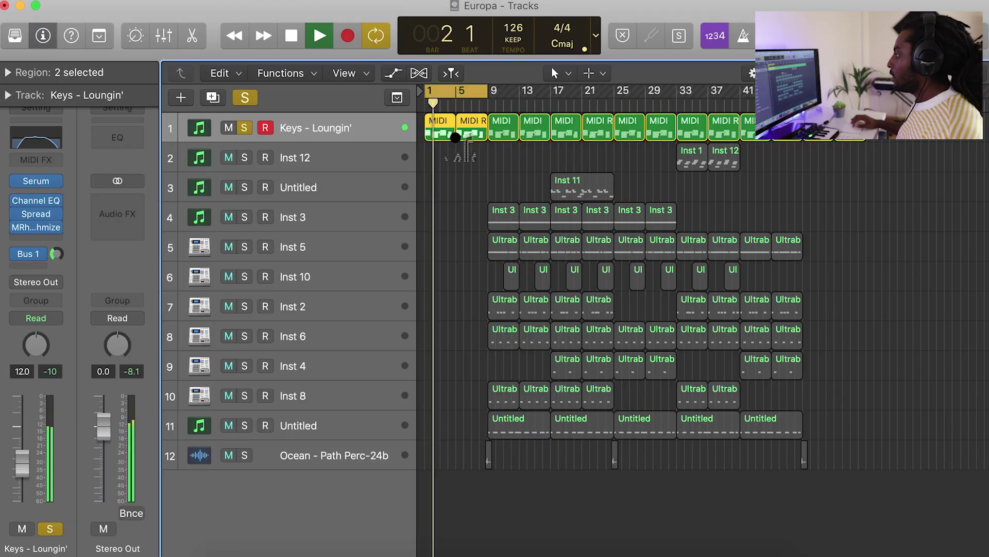
Show automation on the Keys - Loungin' track and choose MRhythmizer's Dry/wet as the automated parameter
{"action": "left_click", "coordinate": [484, 165]}
{"action": "key", "text": "space"}
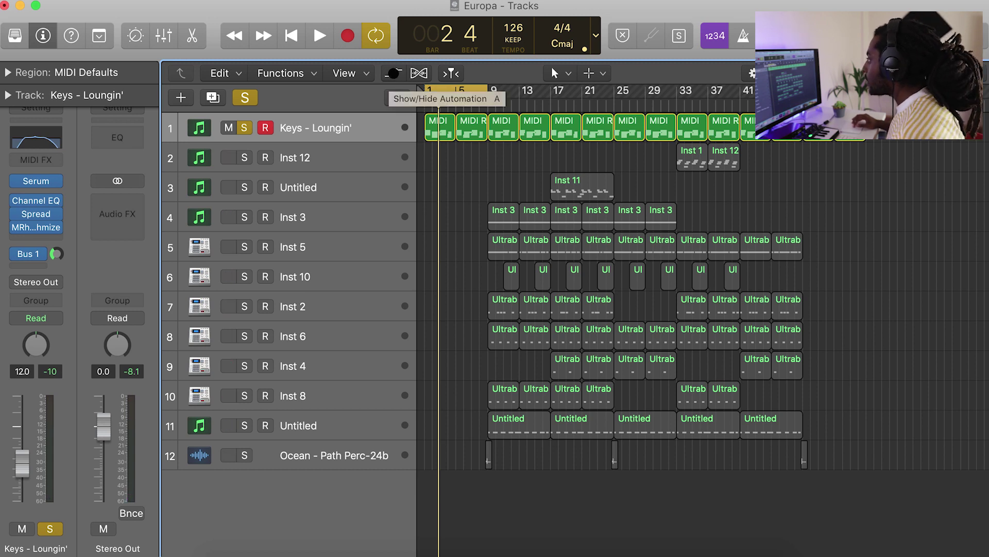
{"action": "left_click", "coordinate": [393, 73]}
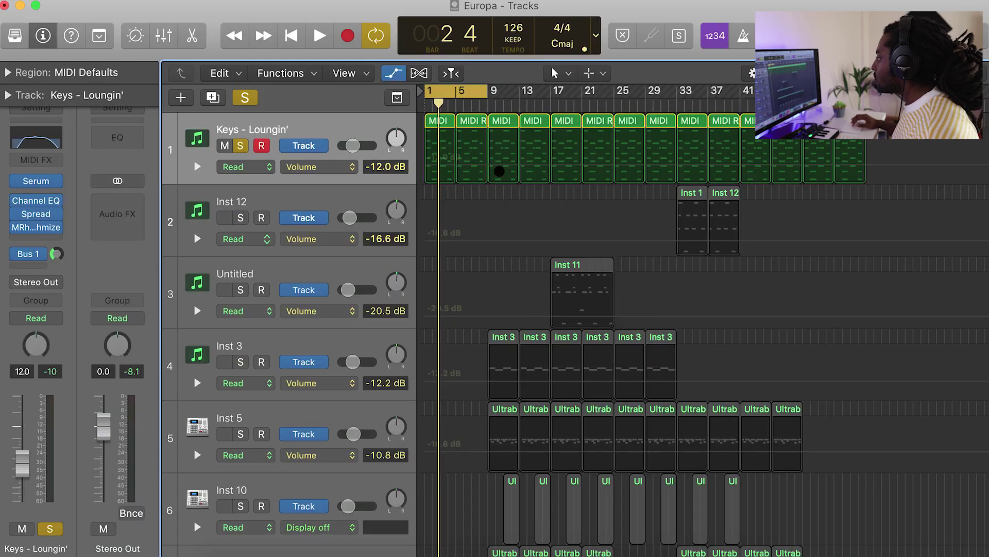
{"action": "left_click", "coordinate": [346, 167]}
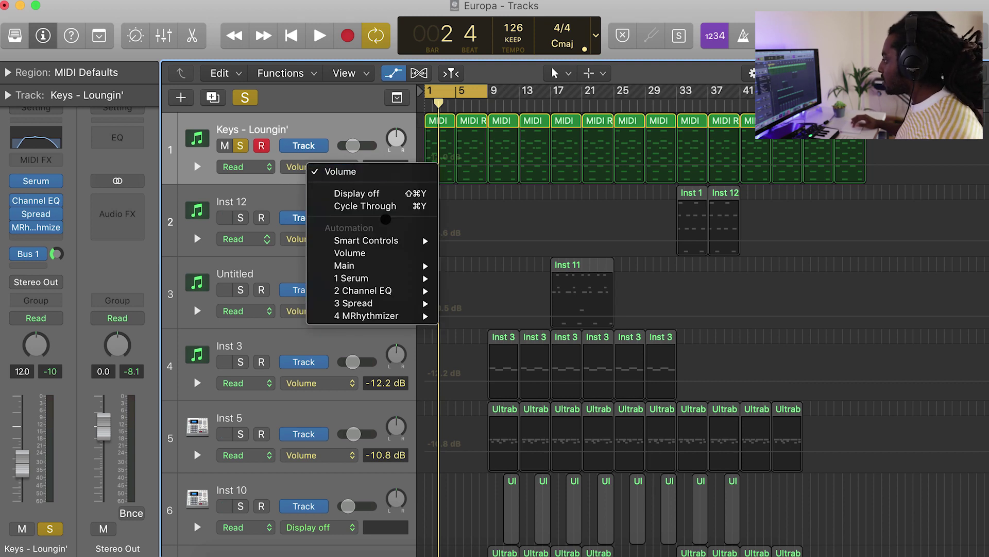
{"action": "mouse_move", "coordinate": [377, 316]}
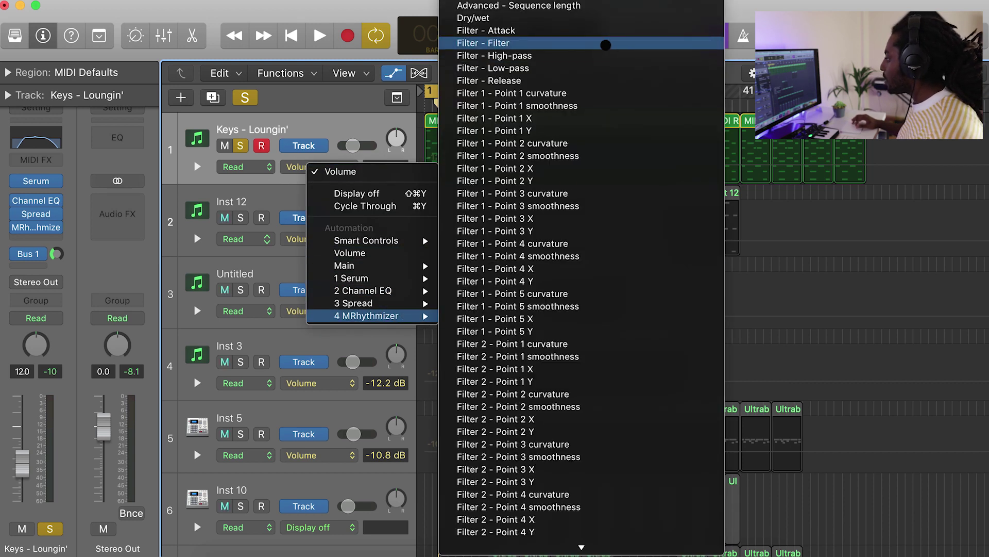
{"action": "left_click", "coordinate": [473, 19]}
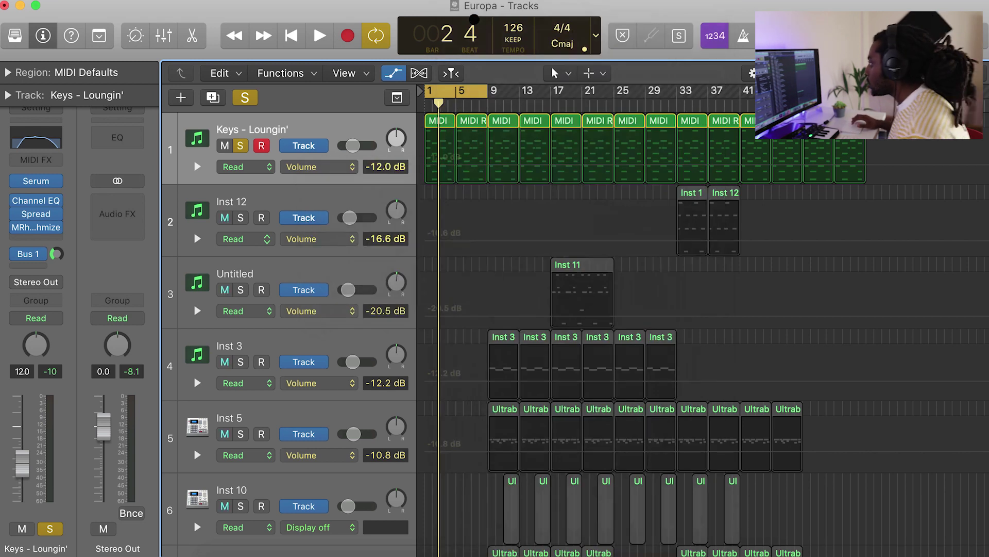
Draw Dry/wet automation on Keys - Loungin' falling from 100% at bar 1 to 0% at bar 9
{"action": "left_click", "coordinate": [426, 130]}
{"action": "key", "text": "space"}
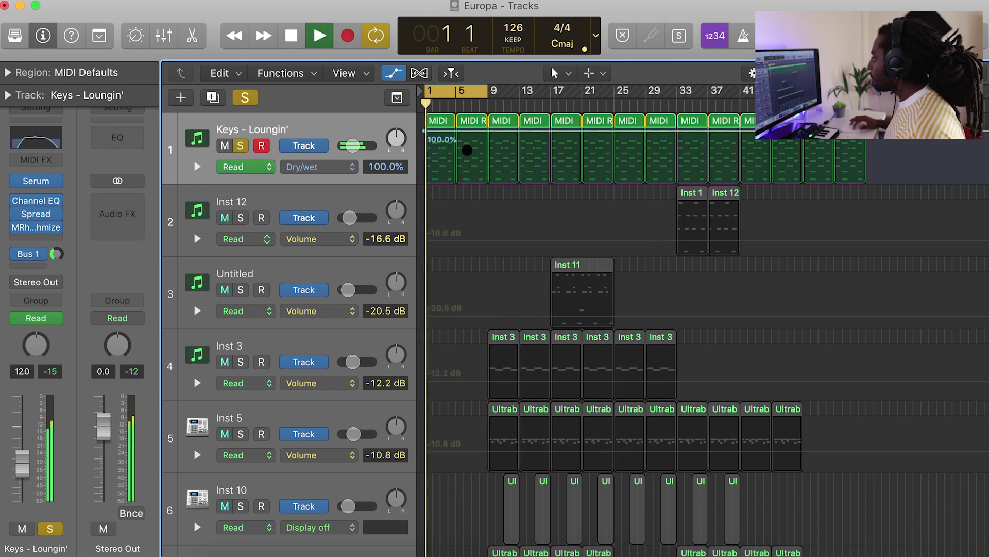
{"action": "left_click", "coordinate": [487, 131]}
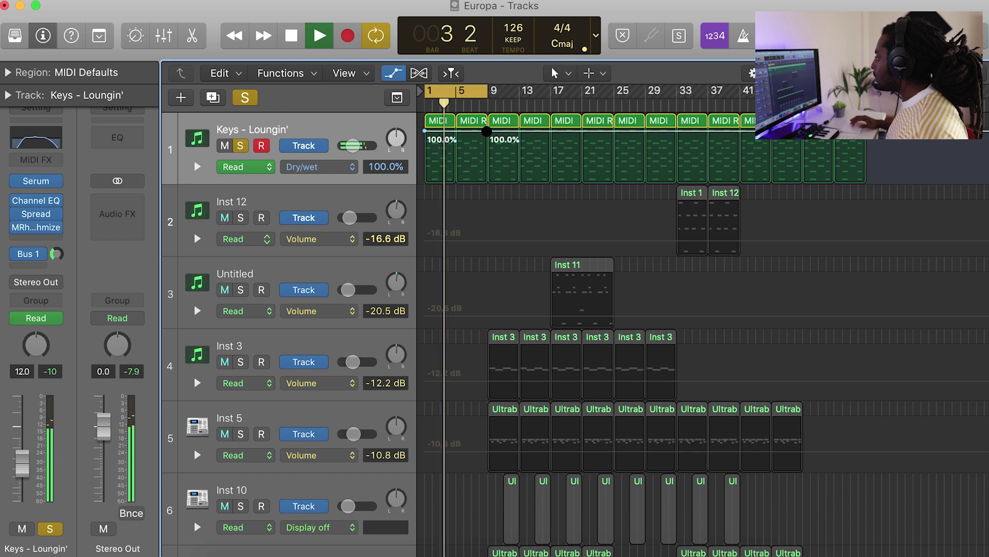
{"action": "left_click_drag", "start_coordinate": [487, 132], "coordinate": [487, 183]}
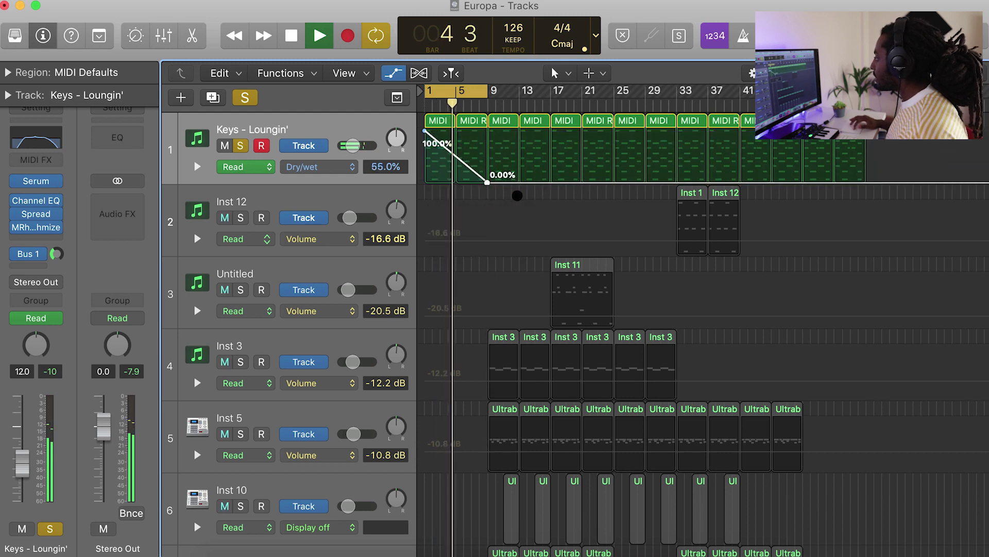
Turn off solo and cycling, and play the automated keys intro through into the section at bar 9
{"action": "key", "text": "space"}
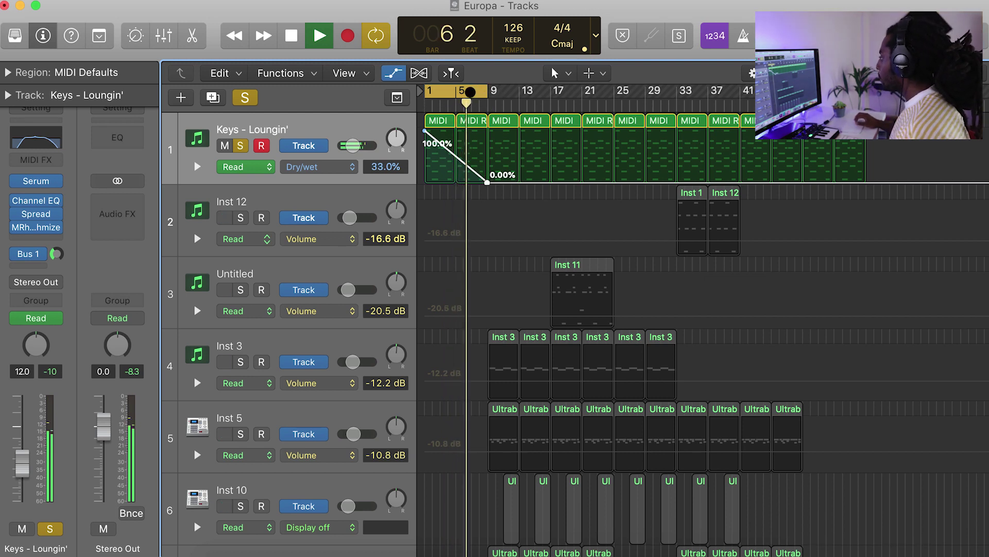
{"action": "left_click", "coordinate": [242, 99]}
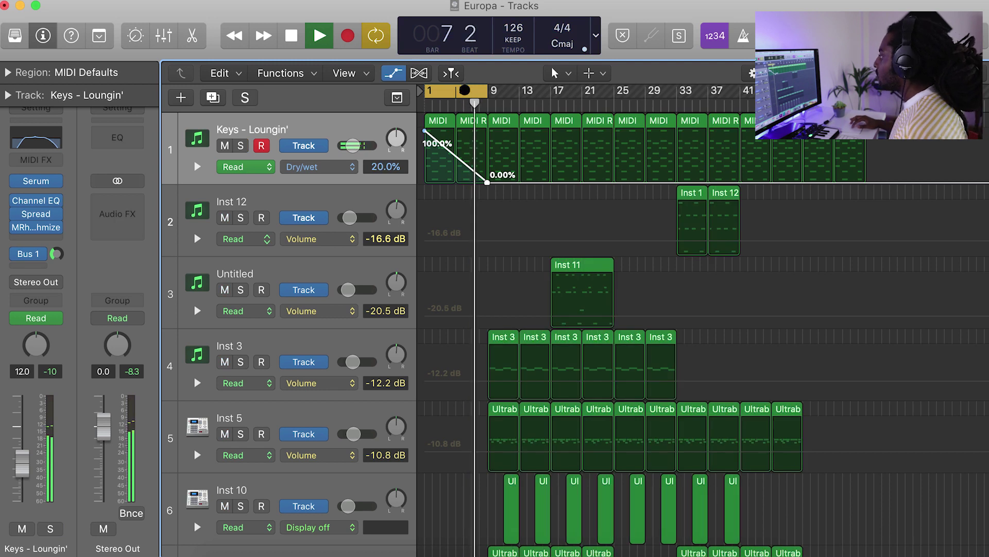
{"action": "key", "text": "c"}
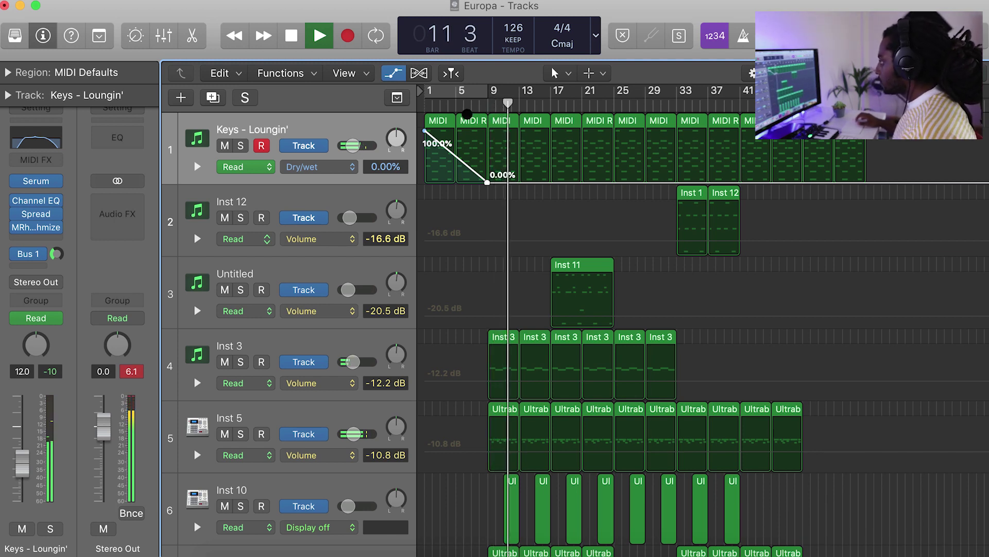
{"action": "key", "text": "space"}
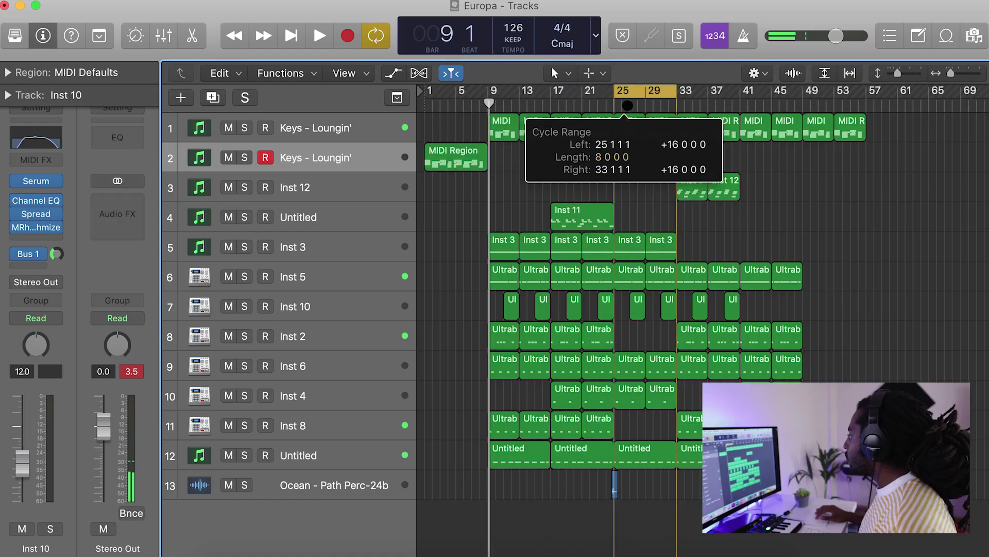
Join the two keys regions at bars 33–41 into one MIDI region and transpose all its notes down by octaves
{"action": "left_click_drag", "start_coordinate": [623, 111], "coordinate": [687, 113]}
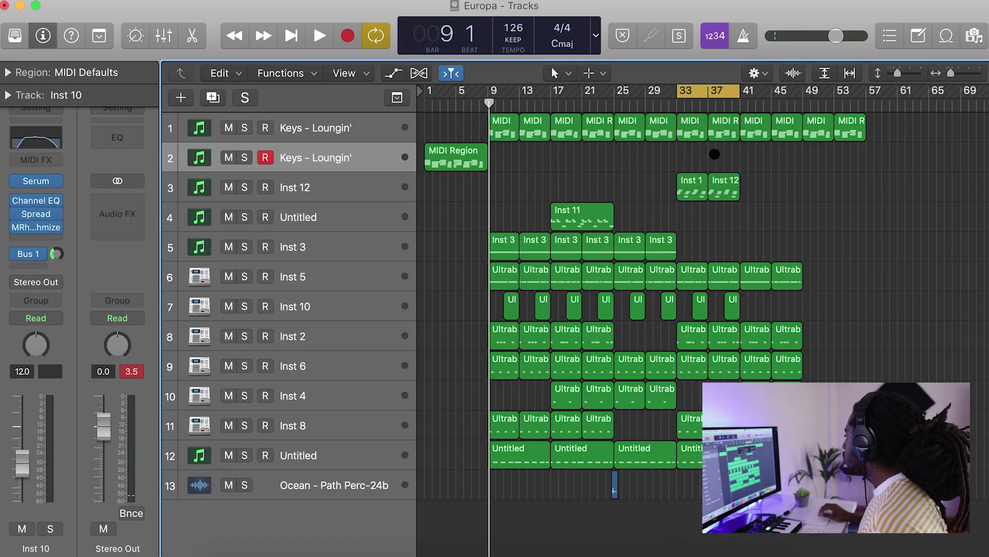
{"action": "double_click", "coordinate": [702, 124]}
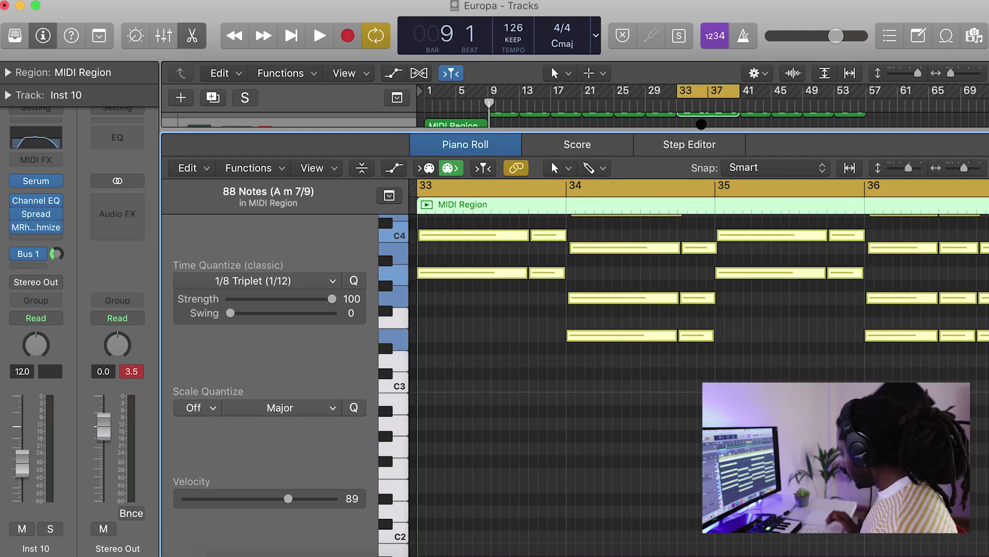
{"action": "key", "text": "e"}
{"action": "key", "text": "c"}
Play from bar 29 into the pitched-down keys at bar 33 and close the piano roll
{"action": "left_click", "coordinate": [643, 104]}
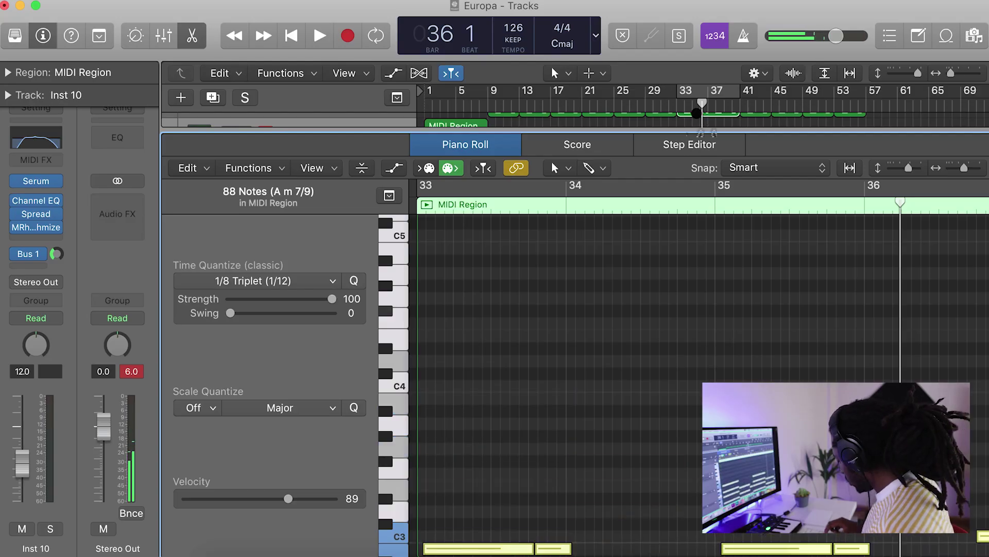
{"action": "key", "text": "space"}
{"action": "left_click", "coordinate": [193, 29]}
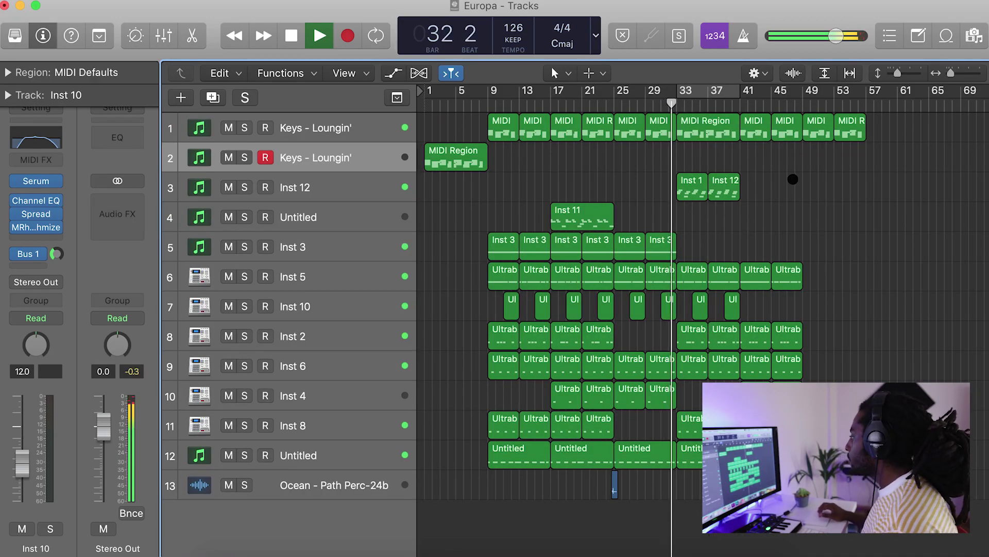
Duplicate the first Keys - Loungin' track and move its region at bars 33–41 onto the new track
{"action": "left_click", "coordinate": [360, 120]}
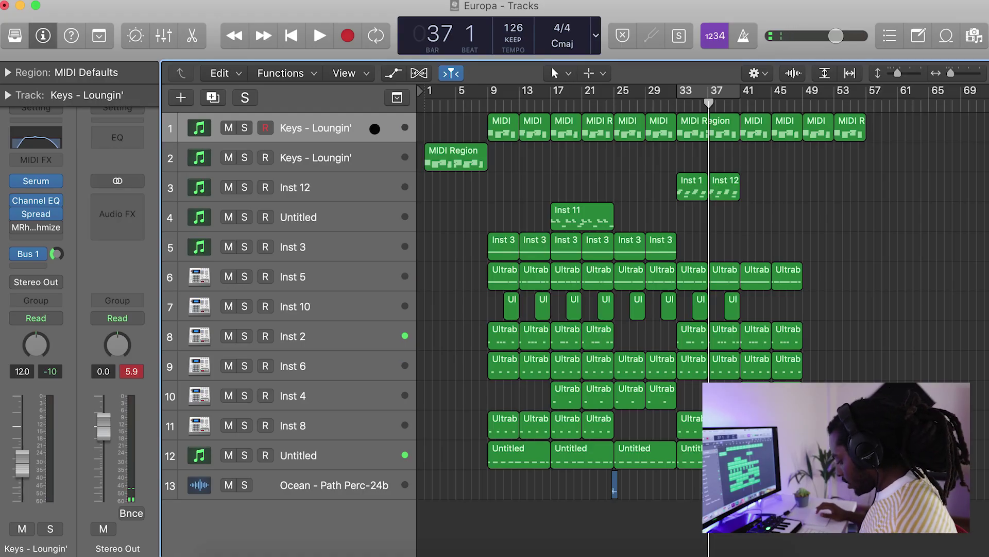
{"action": "key", "text": "super+d"}
{"action": "left_click_drag", "start_coordinate": [700, 118], "coordinate": [700, 149]}
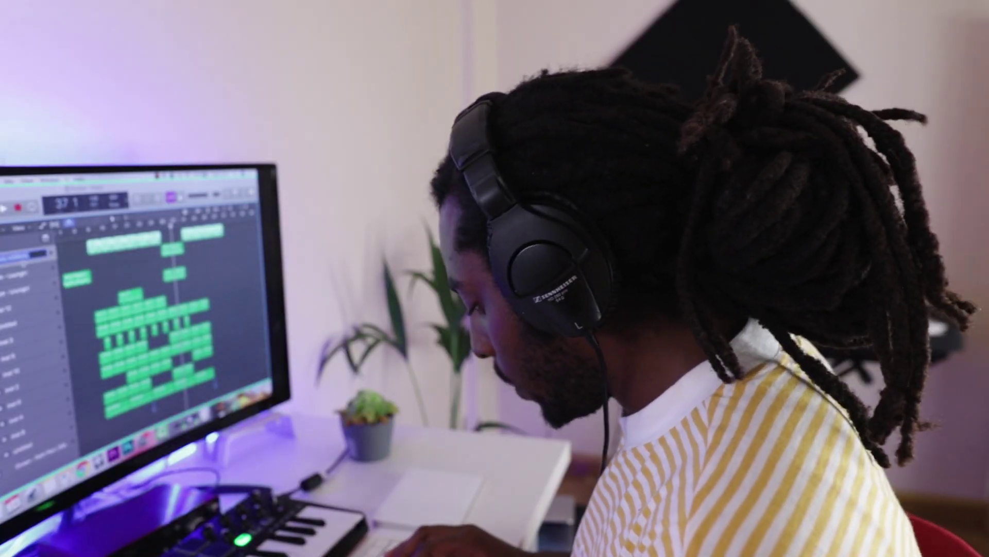
Rename the first keys track Melody Norm and the second Melody Pitch Down
{"action": "double_click", "coordinate": [316, 128]}
{"action": "type", "text": "Melody Norm"}
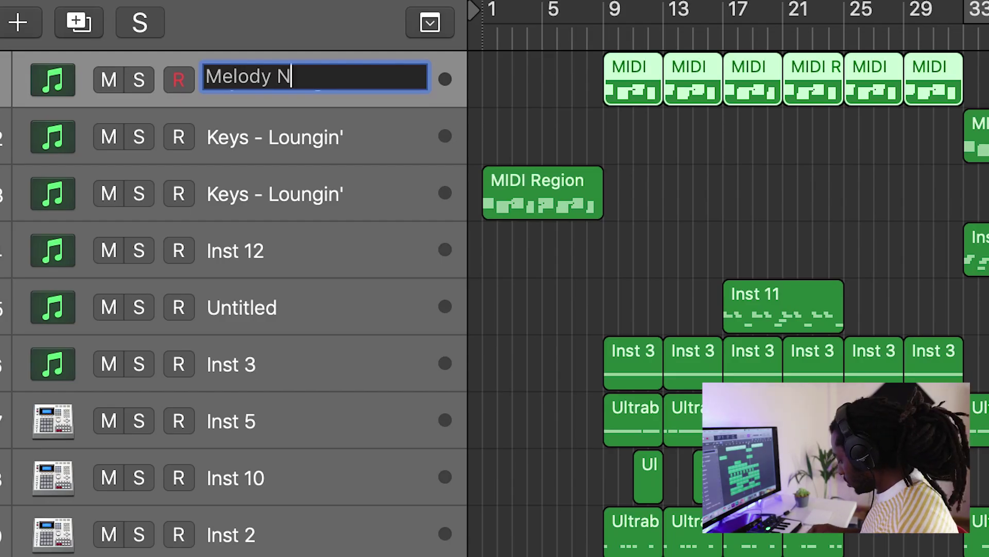
{"action": "double_click", "coordinate": [355, 146]}
{"action": "type", "text": "Melody Pitch"}
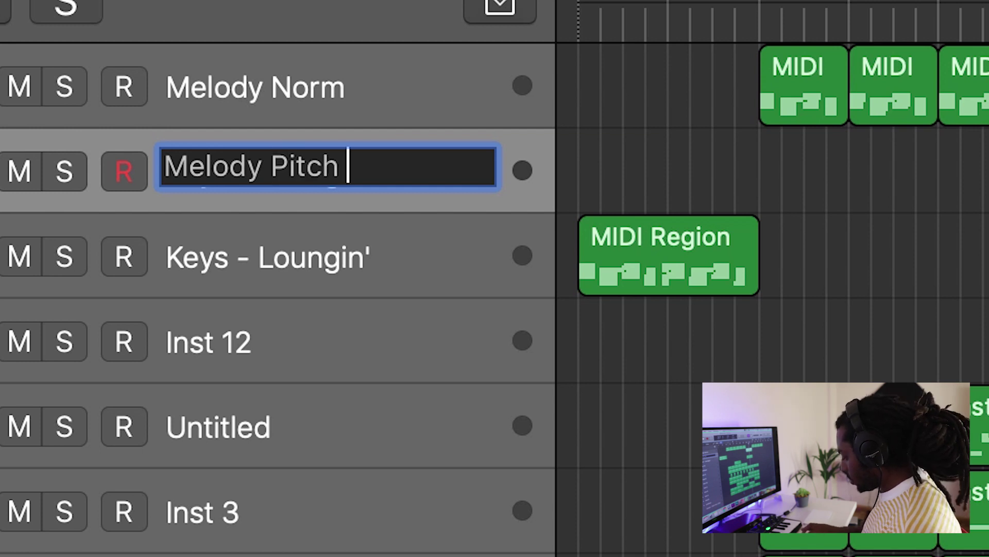
{"action": "type", "text": " Down"}
Rename the third keys track Half Speed
{"action": "key", "text": "Tab"}
{"action": "type", "text": "hAL"}
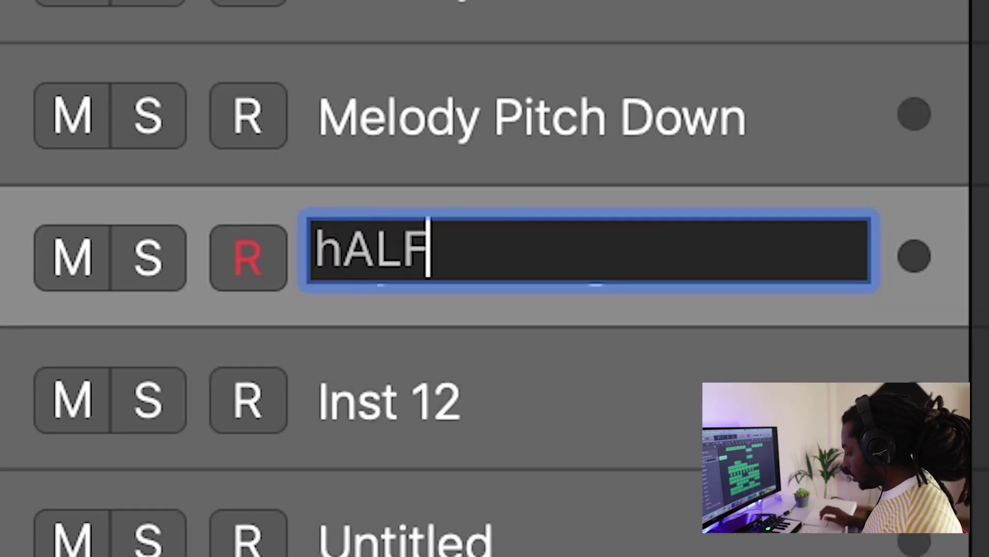
{"action": "type", "text": "F S"}
{"action": "key", "text": "BackSpace"}
{"action": "key", "text": "BackSpace"}
{"action": "key", "text": "BackSpace"}
{"action": "key", "text": "BackSpace"}
{"action": "key", "text": "BackSpace"}
{"action": "key", "text": "BackSpace"}
{"action": "type", "text": "Speed"}
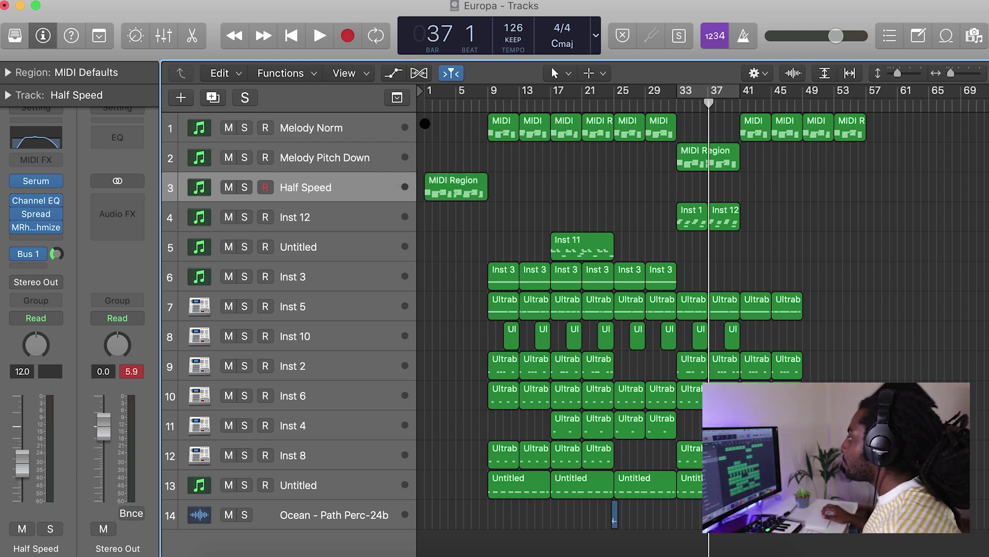
Select the Melody Norm track and play the arrangement briefly from bar 9
{"action": "left_click", "coordinate": [321, 121]}
{"action": "left_click", "coordinate": [487, 99]}
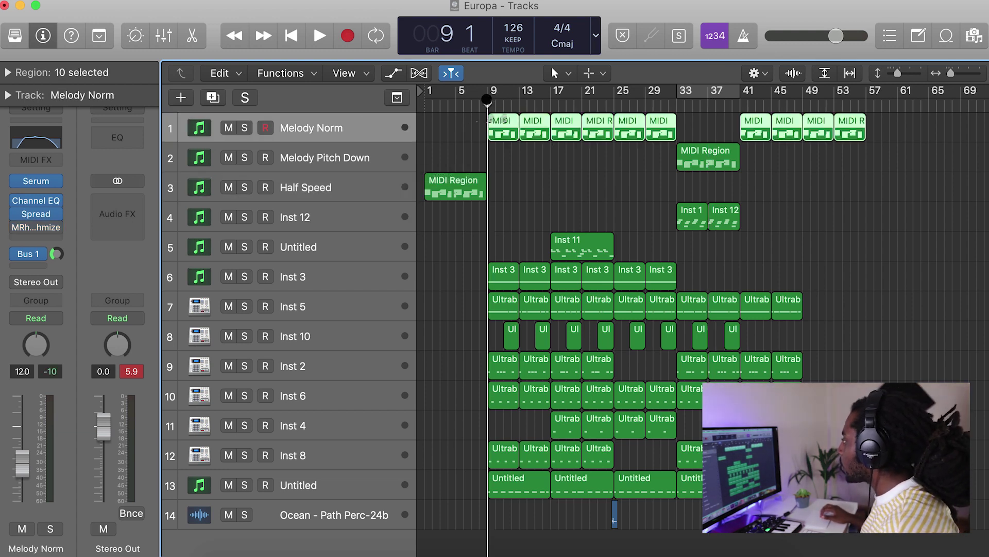
{"action": "key", "text": "space"}
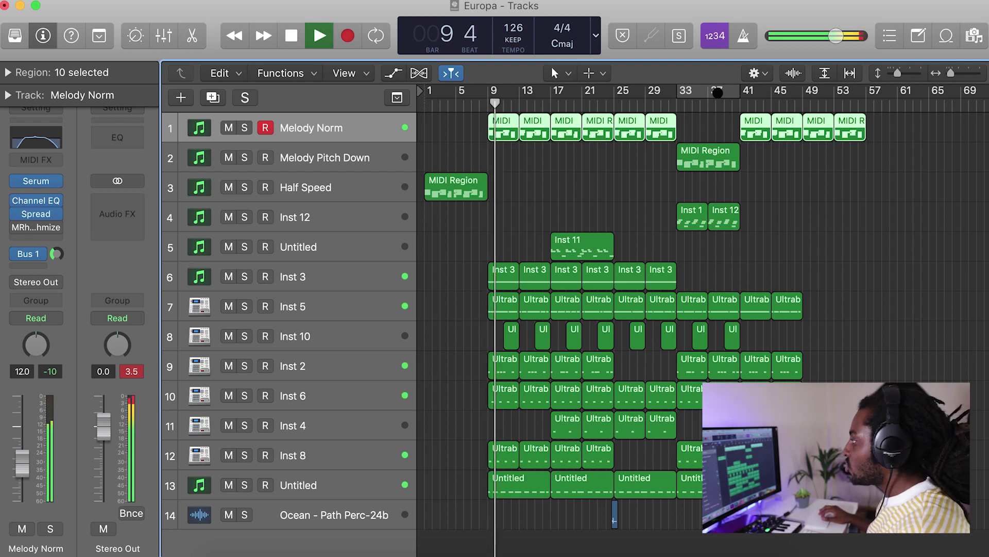
{"action": "key", "text": "space"}
Select the Melody Pitch Down track and play it with cycling on over bars 33–41
{"action": "left_click", "coordinate": [679, 88]}
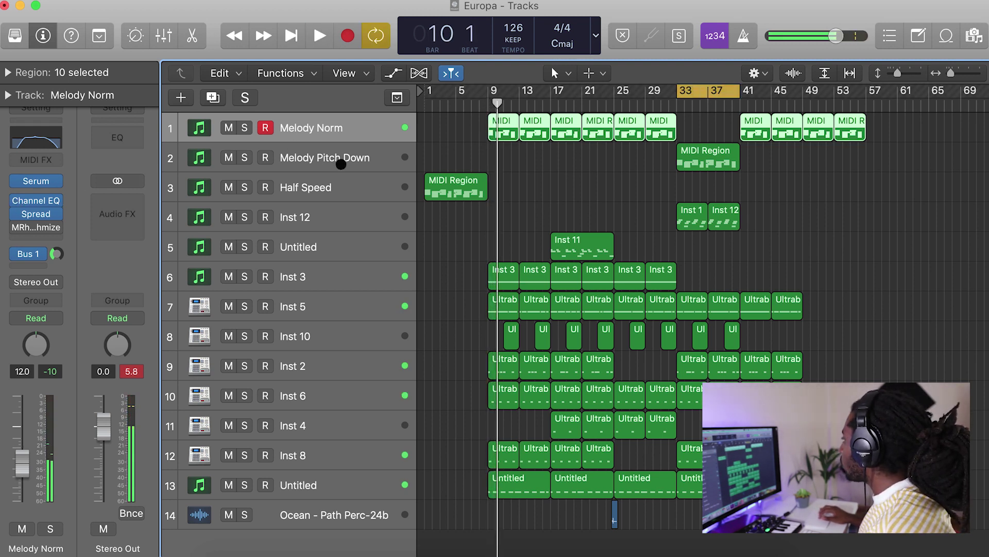
{"action": "left_click", "coordinate": [341, 164]}
{"action": "key", "text": "space"}
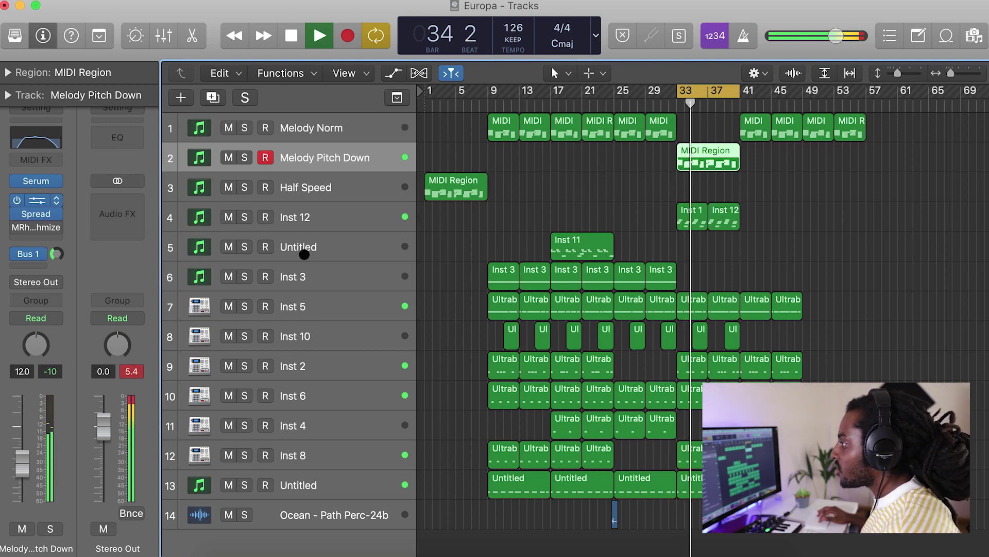
In Melody Pitch Down's Channel EQ, boost 1900 Hz by 5.5 dB with a Q of 0.23 and switch off the high-cut band
{"action": "key", "text": "e"}
{"action": "left_click_drag", "start_coordinate": [206, 219], "coordinate": [503, 197]}
{"action": "left_click", "coordinate": [715, 100]}
{"action": "left_click_drag", "start_coordinate": [437, 362], "coordinate": [437, 402]}
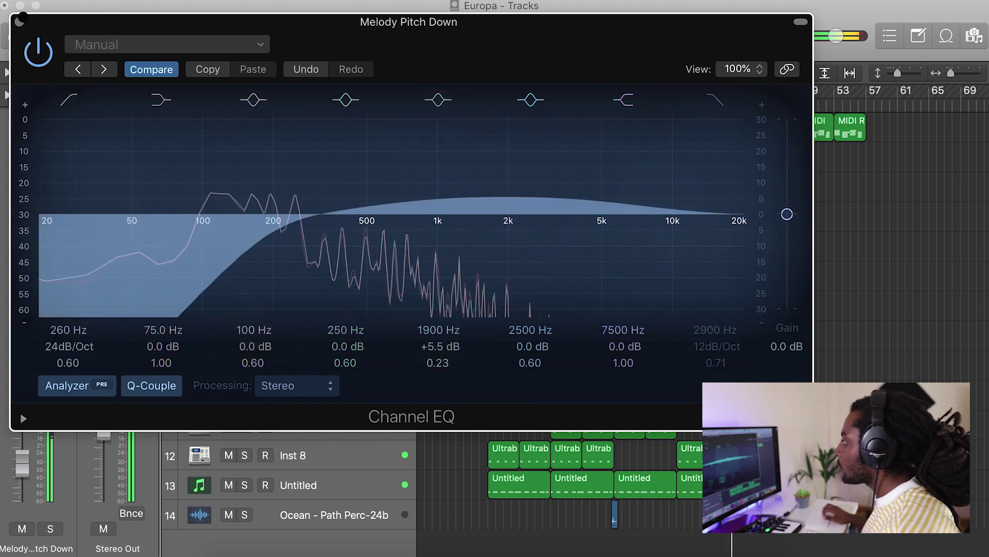
Close the Channel EQ and play the arrangement with the cycle range moved to bars 25–33
{"action": "left_click", "coordinate": [19, 20]}
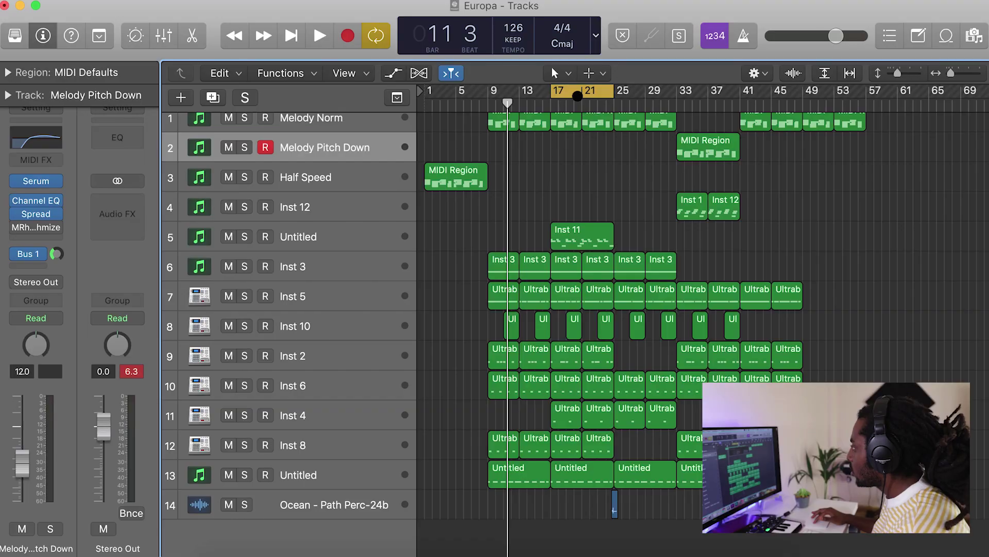
{"action": "left_click_drag", "start_coordinate": [577, 90], "coordinate": [616, 92]}
{"action": "key", "text": "space"}
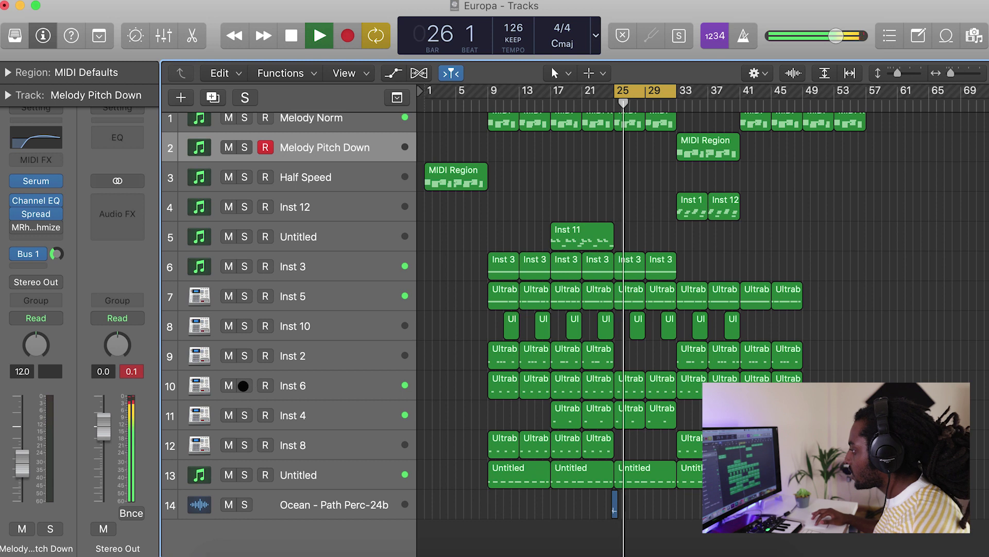
Duplicate the Inst 6 track and move its two regions over bars 25–33 onto the new track
{"action": "left_click", "coordinate": [333, 382]}
{"action": "key", "text": "super+d"}
{"action": "left_click_drag", "start_coordinate": [650, 423], "coordinate": [630, 377]}
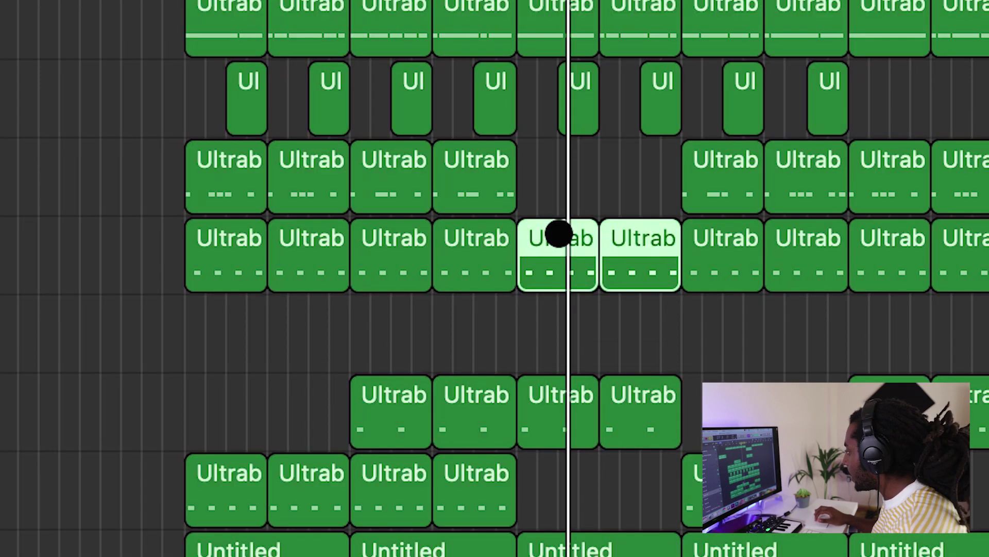
{"action": "left_click_drag", "start_coordinate": [559, 235], "coordinate": [545, 324]}
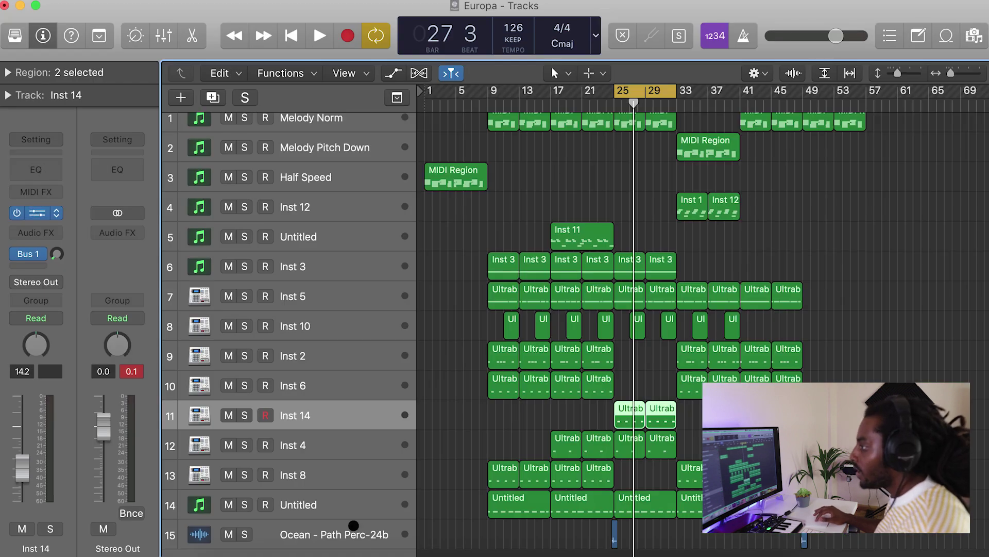
Try Ocean - Tellem Clap.wav from the drum kit's Snares folder in Inst 14's Ultrabeat and replace it with Ocean - Nolito Clap.wav
{"action": "key", "text": "v"}
{"action": "left_click", "coordinate": [227, 552]}
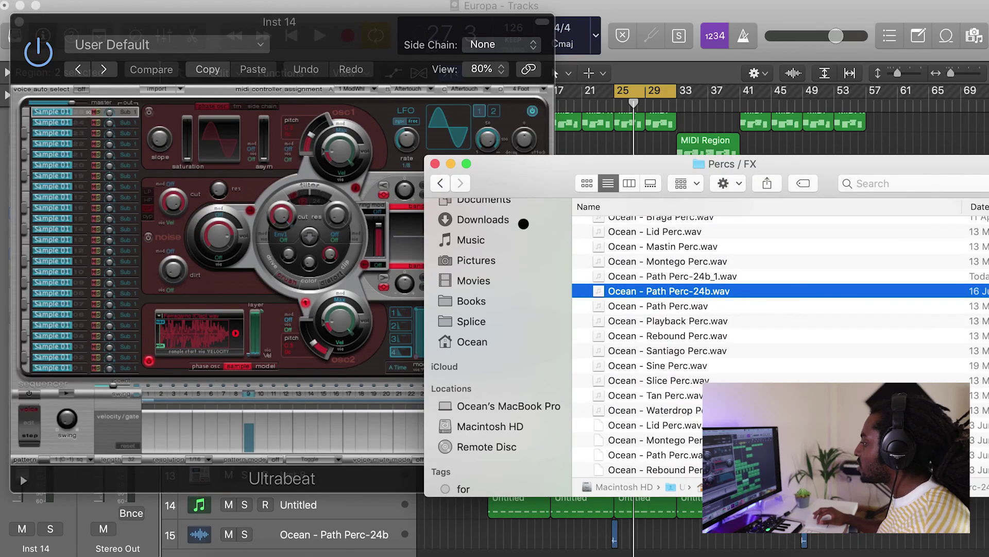
{"action": "left_click", "coordinate": [437, 182]}
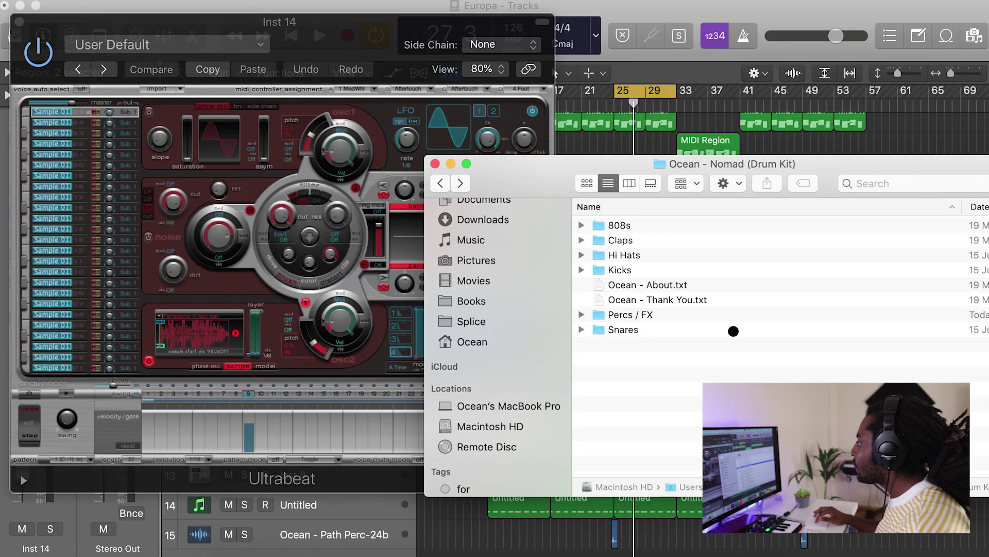
{"action": "left_click_drag", "start_coordinate": [657, 373], "coordinate": [293, 335]}
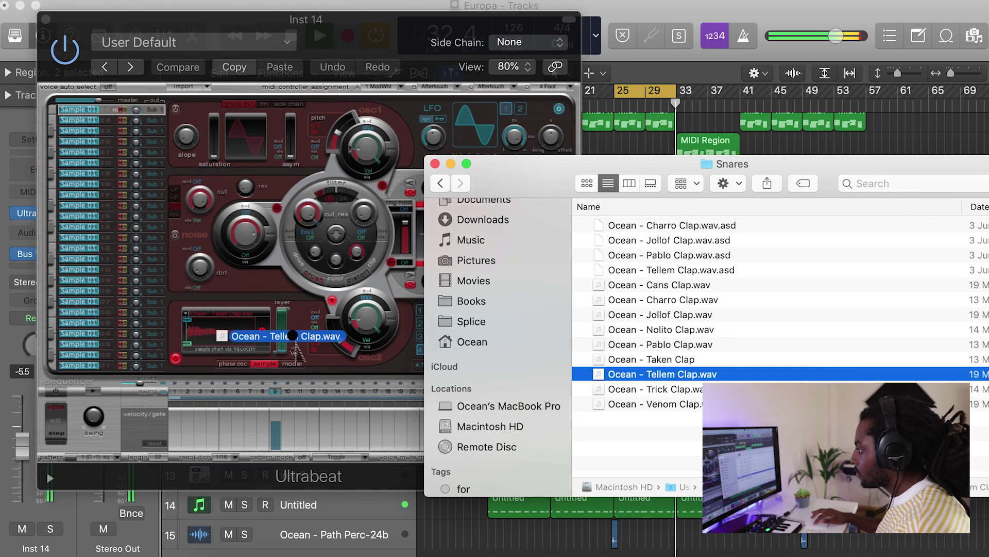
{"action": "left_click", "coordinate": [650, 329]}
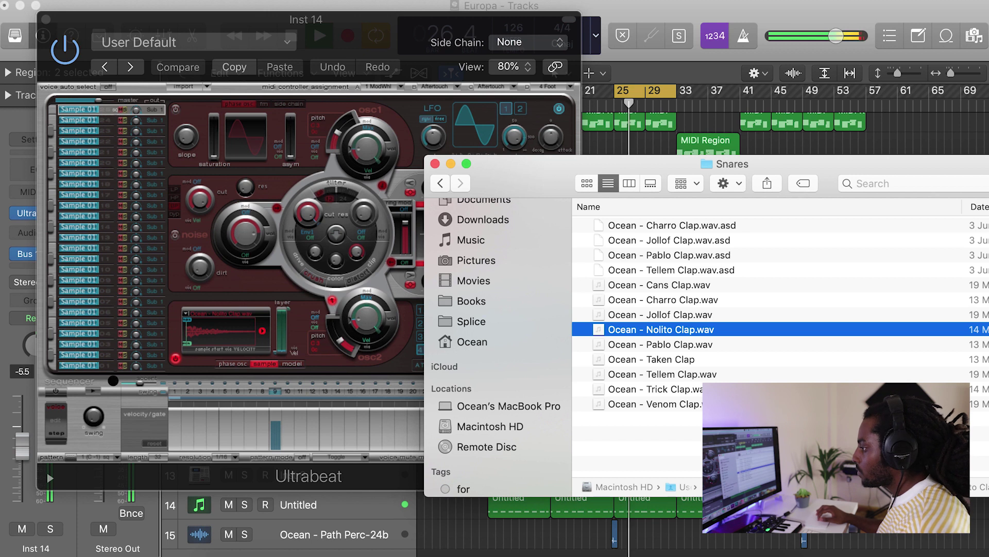
{"action": "left_click_drag", "start_coordinate": [635, 164], "coordinate": [690, 162]}
{"action": "left_click", "coordinate": [505, 163]}
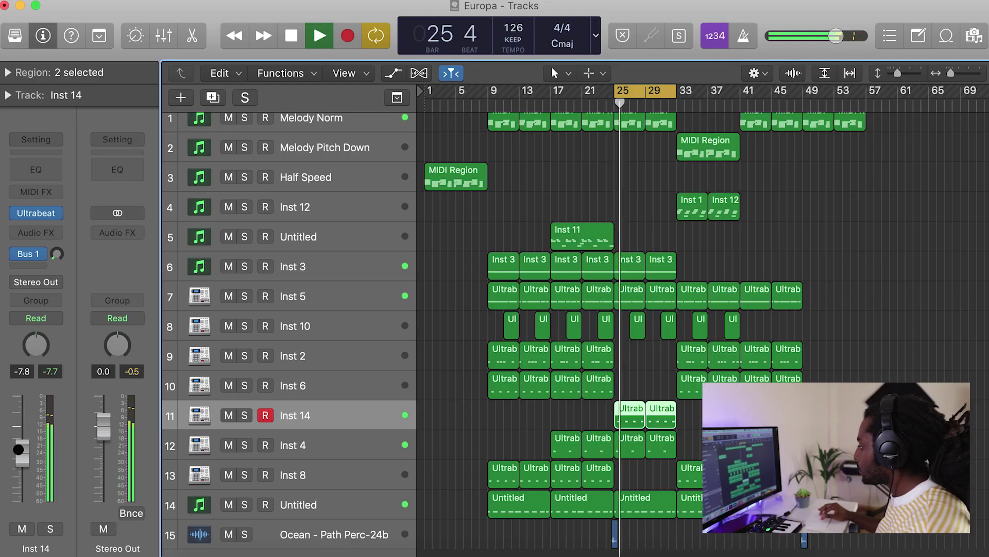
Extend the cycle range to bars 21–33 and play the change into the section with the new clap
{"action": "left_click_drag", "start_coordinate": [616, 92], "coordinate": [582, 92]}
{"action": "key", "text": "space"}
{"action": "key", "text": "space"}
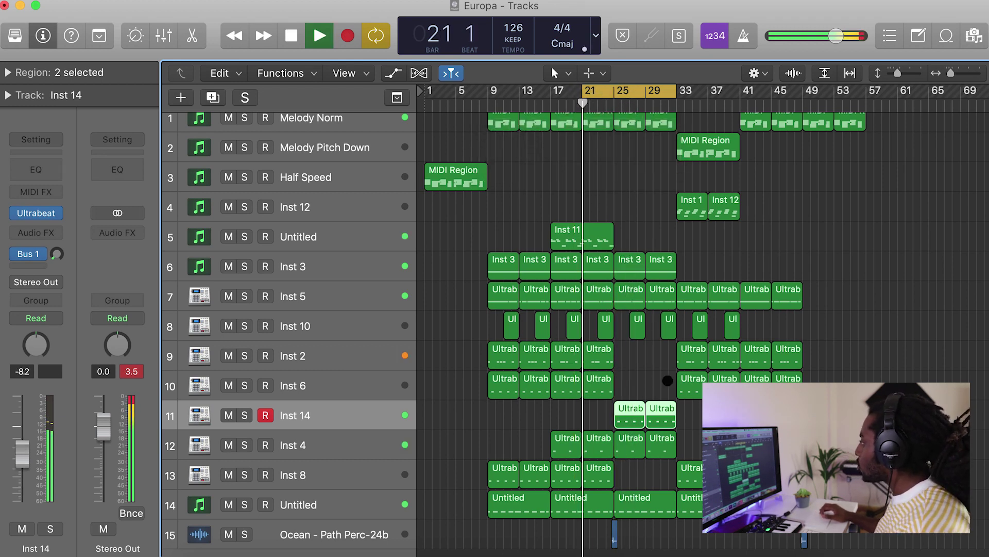
{"action": "left_click", "coordinate": [639, 349]}
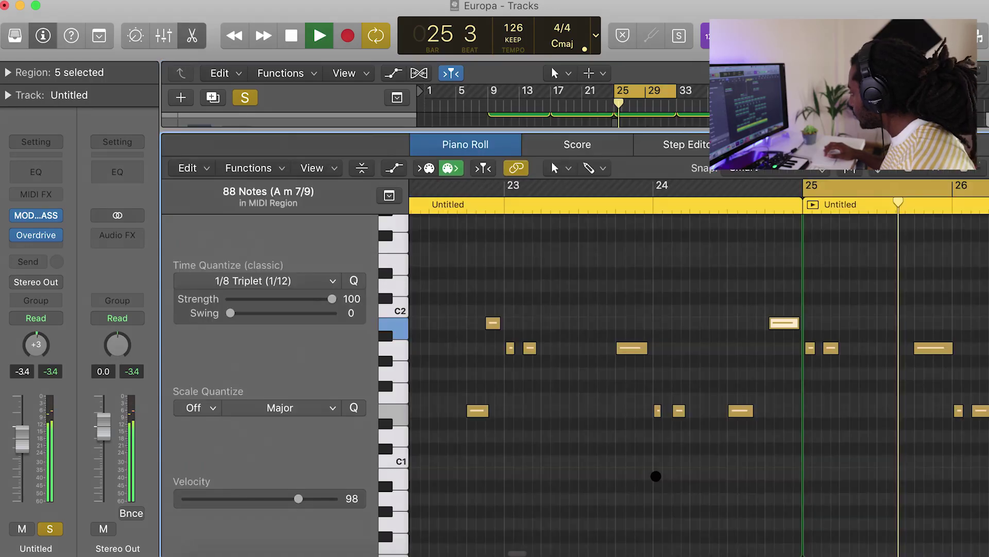
In the Untitled bass region starting at bar 25, join the two short opening notes into one longer note
{"action": "scroll", "coordinate": [689, 483], "scroll_direction": "down", "scroll_amount": 2}
{"action": "left_click", "coordinate": [184, 32]}
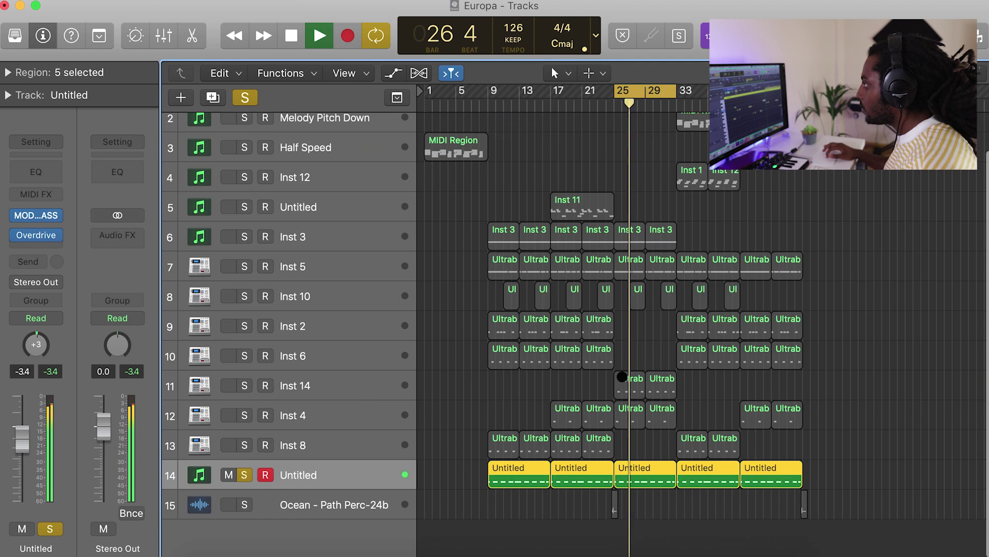
{"action": "key", "text": "space"}
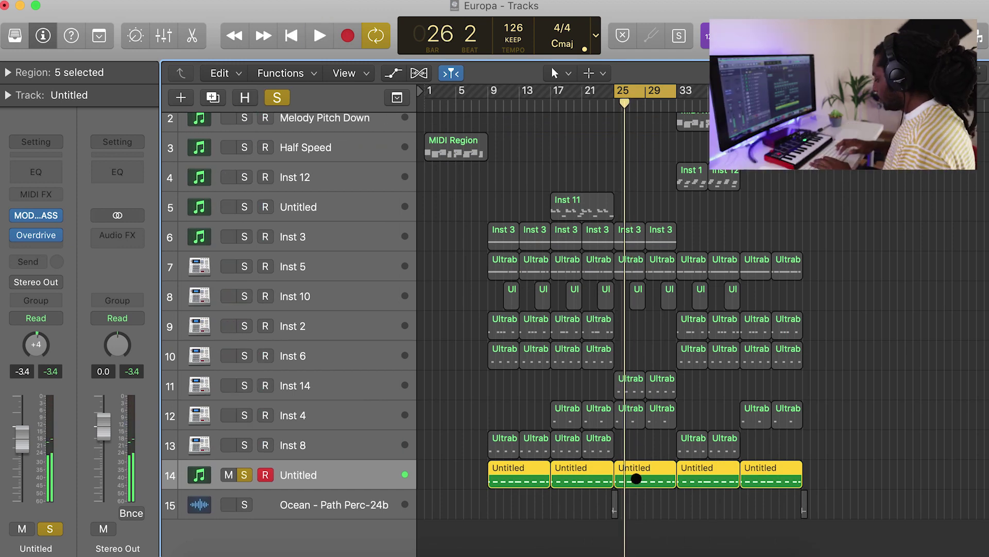
{"action": "double_click", "coordinate": [634, 471]}
{"action": "left_click_drag", "start_coordinate": [676, 377], "coordinate": [648, 315]}
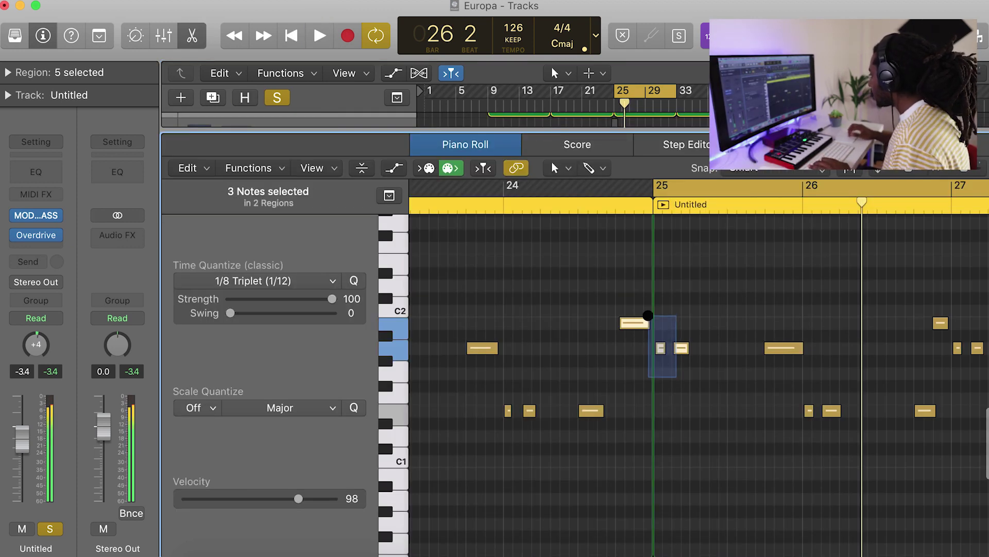
{"action": "left_click_drag", "start_coordinate": [711, 386], "coordinate": [664, 329]}
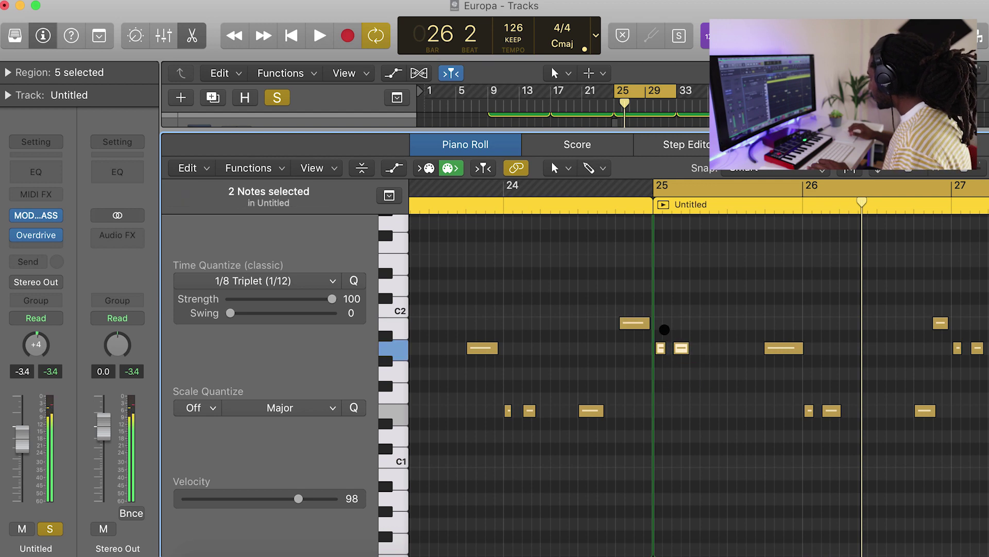
{"action": "key", "text": "space"}
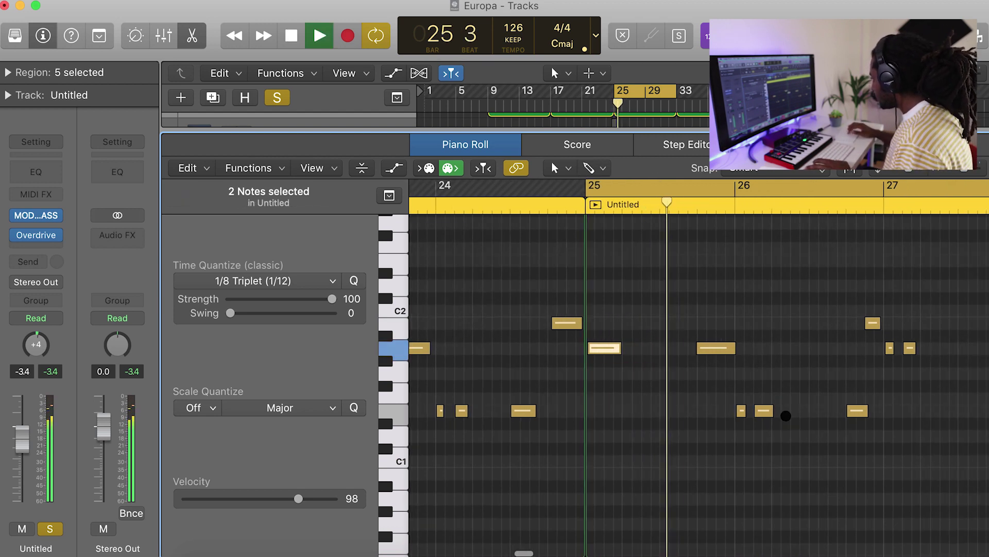
Join the pairs of short bass notes at the starts of bars 26, 27 and 28 into single longer notes
{"action": "key", "text": "space"}
{"action": "left_click_drag", "start_coordinate": [777, 437], "coordinate": [732, 407]}
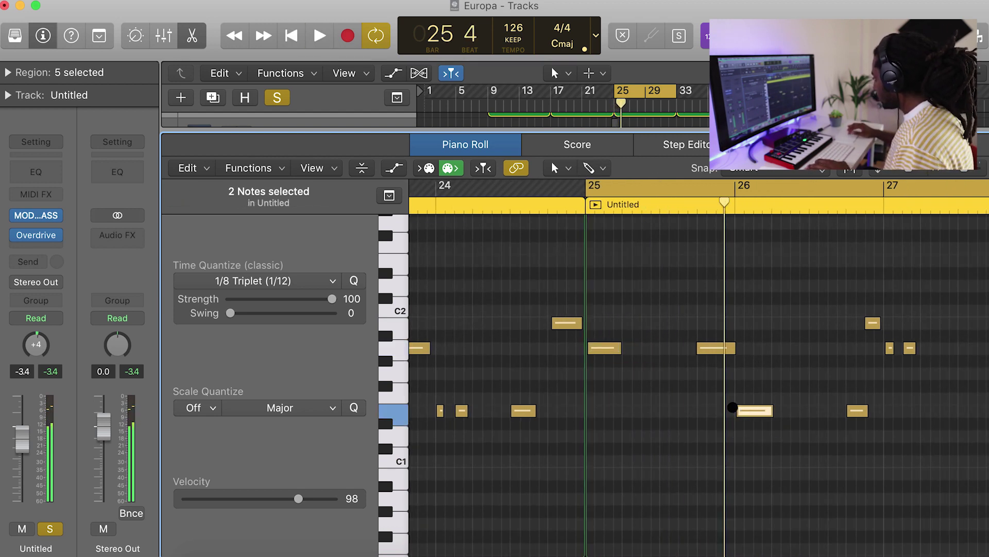
{"action": "scroll", "coordinate": [732, 407], "scroll_direction": "right", "scroll_amount": 3}
{"action": "left_click_drag", "start_coordinate": [821, 380], "coordinate": [765, 346]}
{"action": "key", "text": "shift+l"}
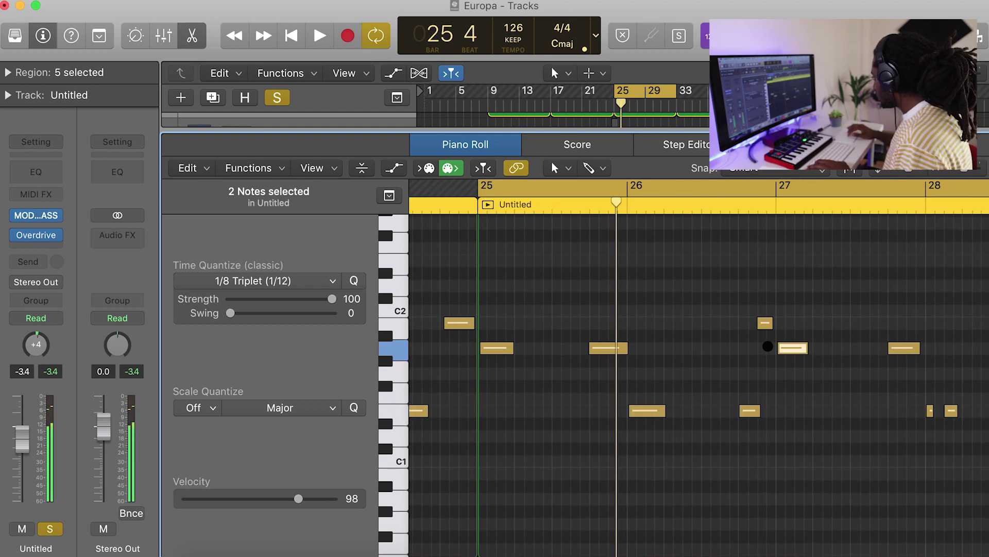
{"action": "scroll", "coordinate": [768, 346], "scroll_direction": "right", "scroll_amount": 3}
{"action": "left_click_drag", "start_coordinate": [735, 452], "coordinate": [695, 399]}
{"action": "key", "text": "space"}
{"action": "key", "text": "e"}
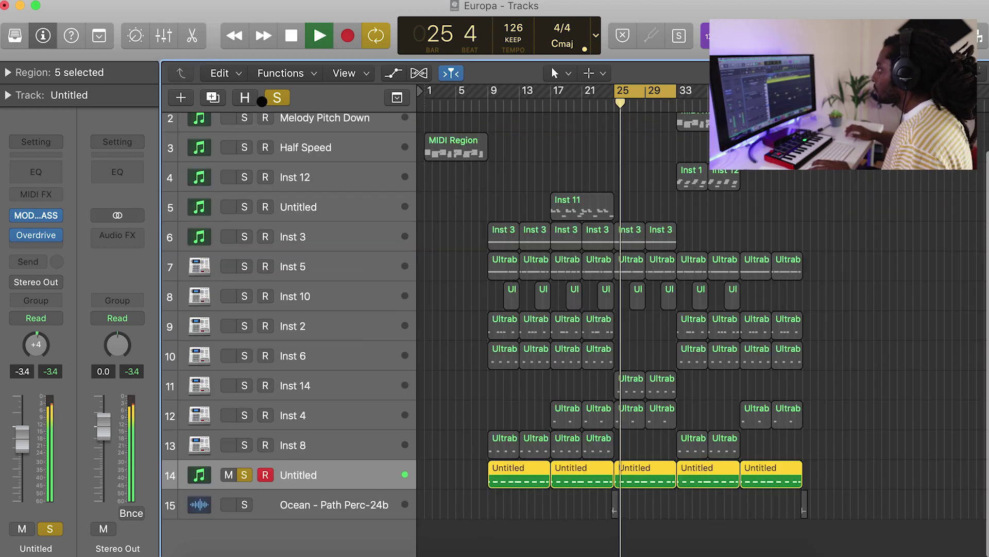
Turn off solo mode and cycling while playing the edited bass section with the full arrangement
{"action": "left_click", "coordinate": [273, 98]}
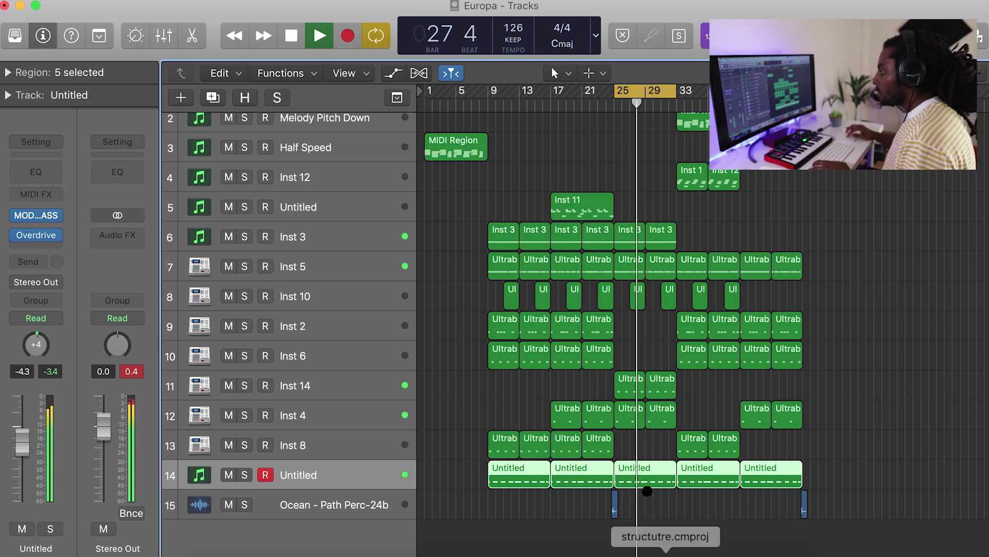
{"action": "key", "text": "e"}
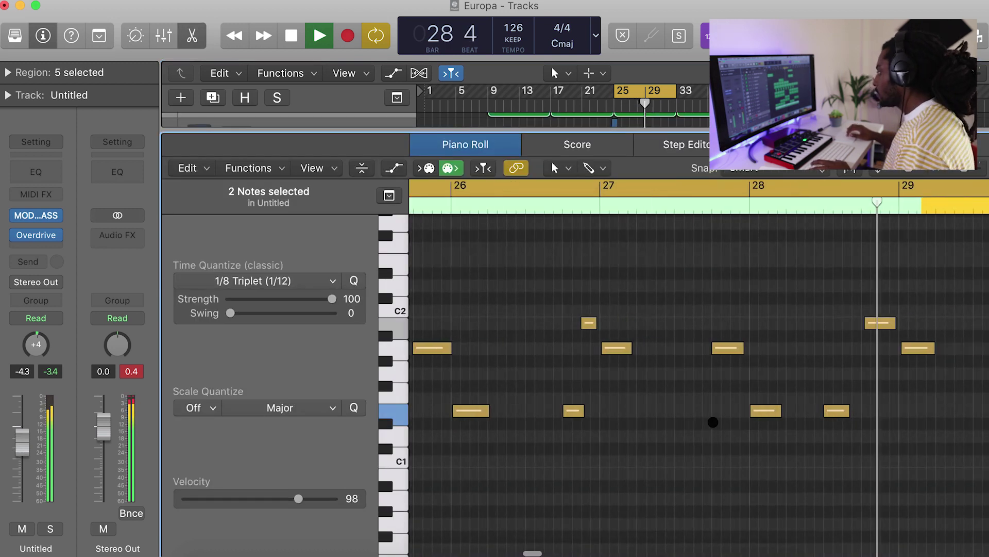
{"action": "key", "text": "e"}
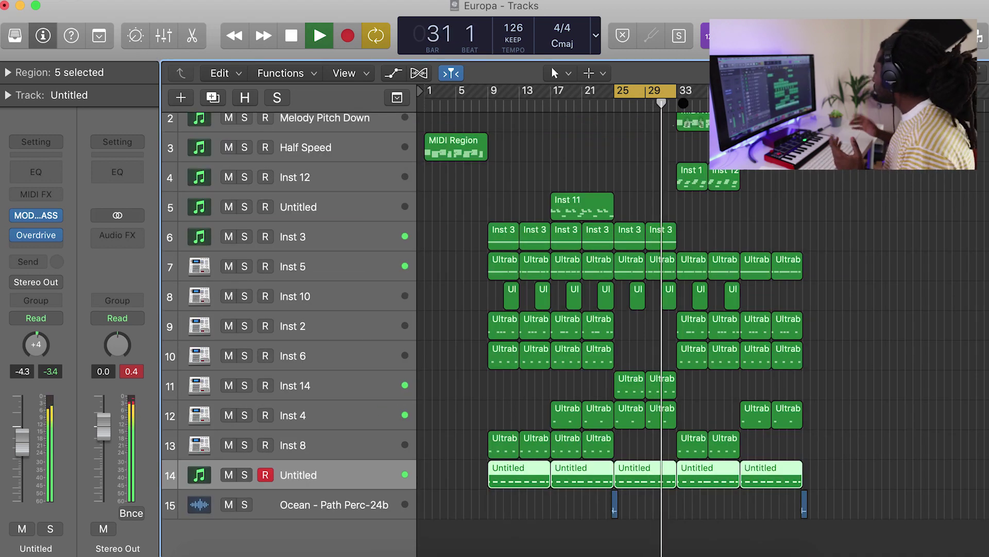
{"action": "key", "text": "c"}
{"action": "scroll", "coordinate": [836, 214], "scroll_direction": "right", "scroll_amount": 1}
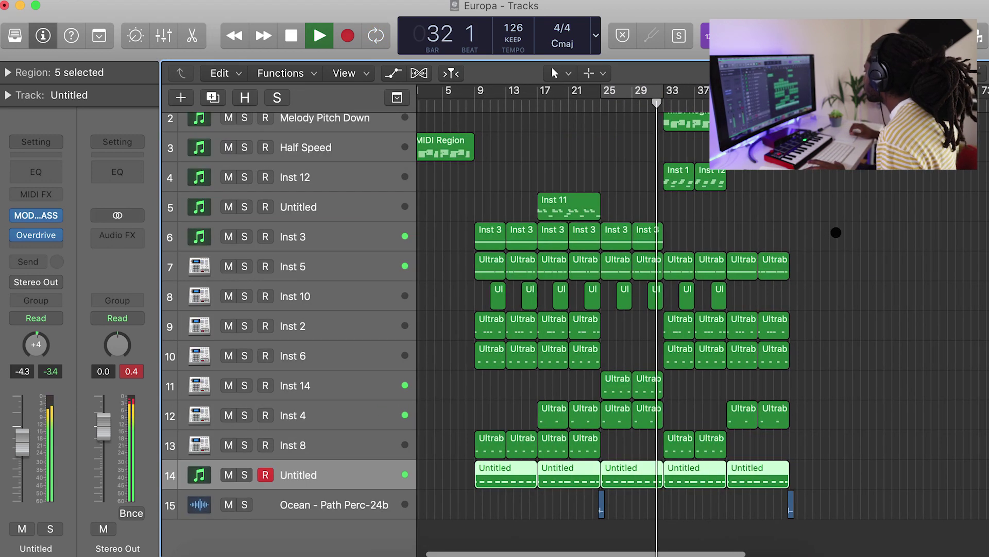
{"action": "scroll", "coordinate": [836, 214], "scroll_direction": "right", "scroll_amount": 2}
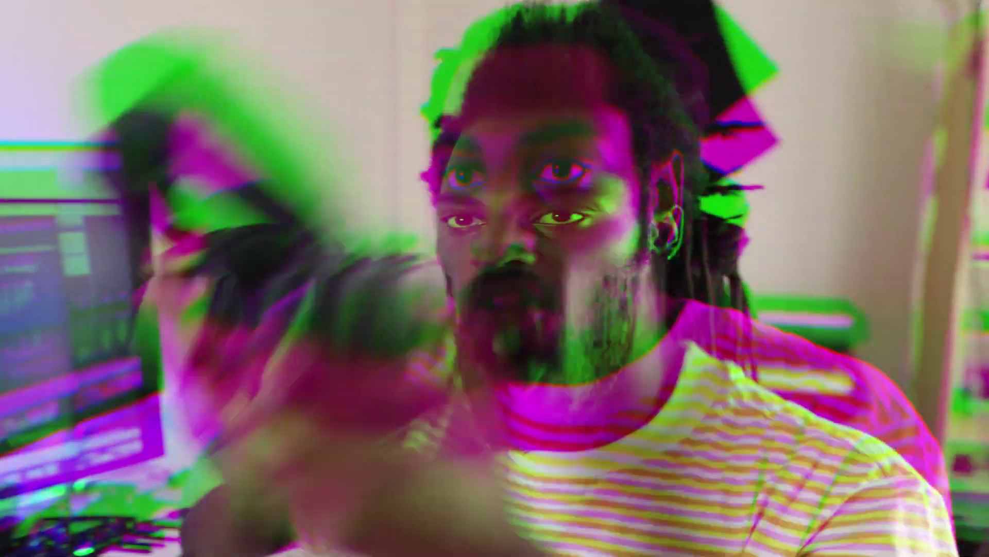